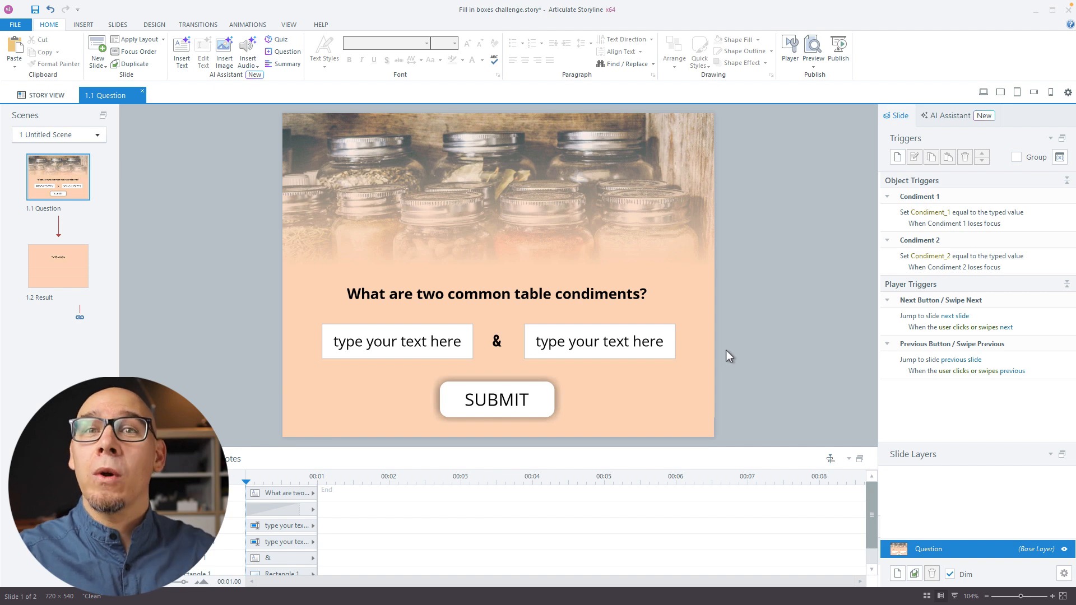
# Step: Add a new slide layer to the question slide and name it Score 1
pyautogui.click(897, 574)
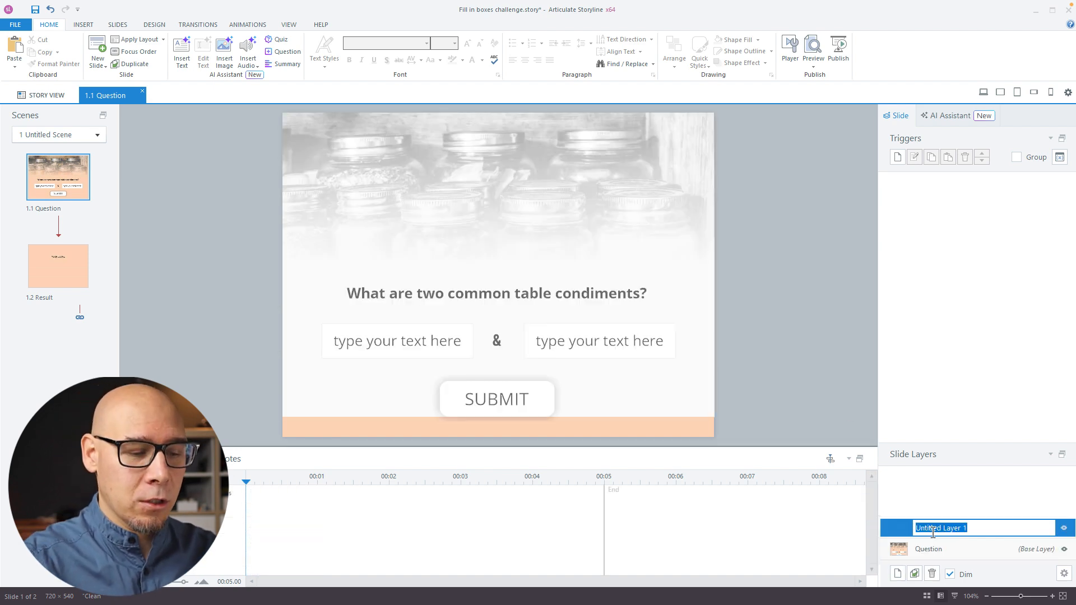
pyautogui.write('Score ')
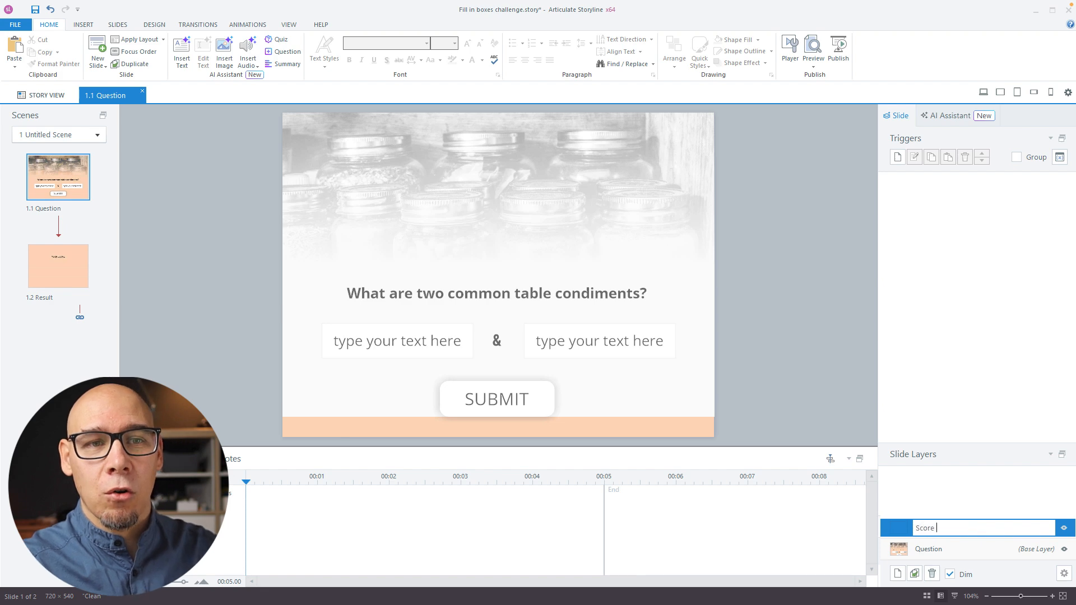
pyautogui.write('1')
pyautogui.press('Return')
# Step: On the base layer, add a trigger to the Submit button that shows the Score 1 layer when the user clicks it
pyautogui.click(933, 548)
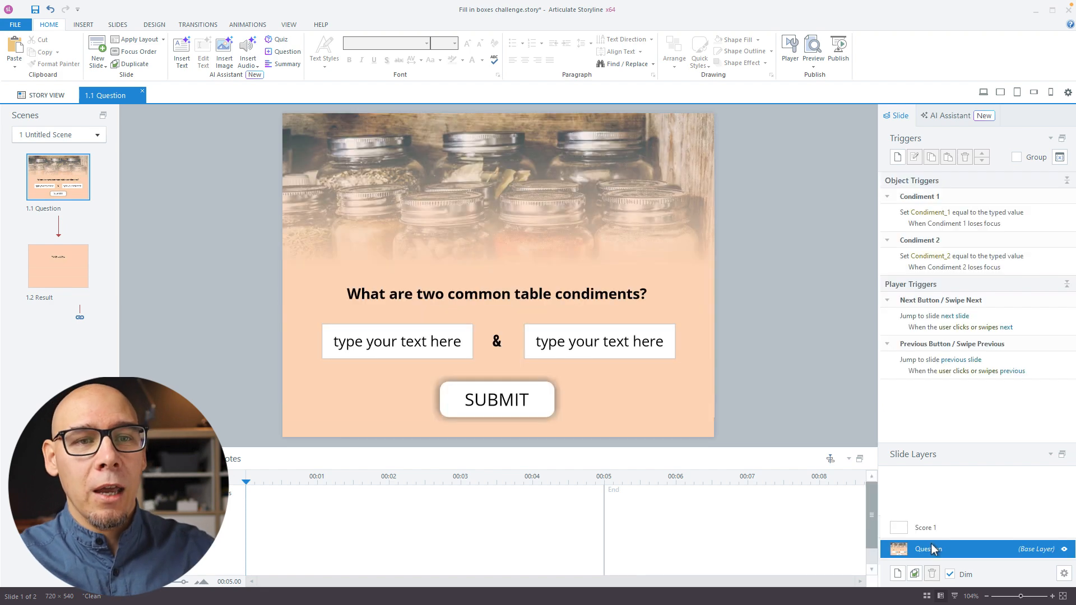
pyautogui.click(530, 385)
pyautogui.click(893, 159)
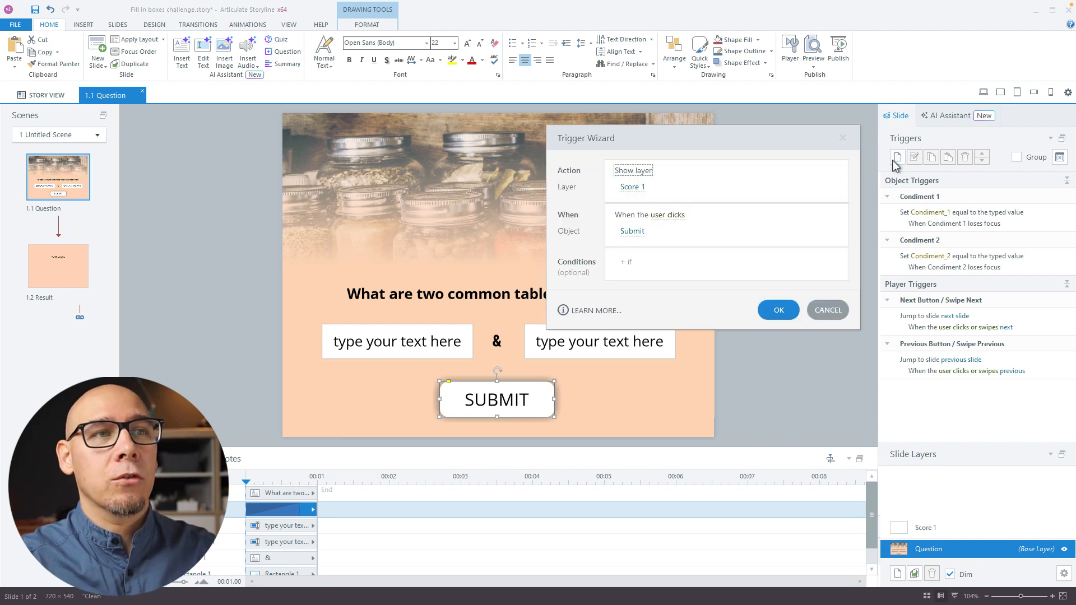
pyautogui.press('Return')
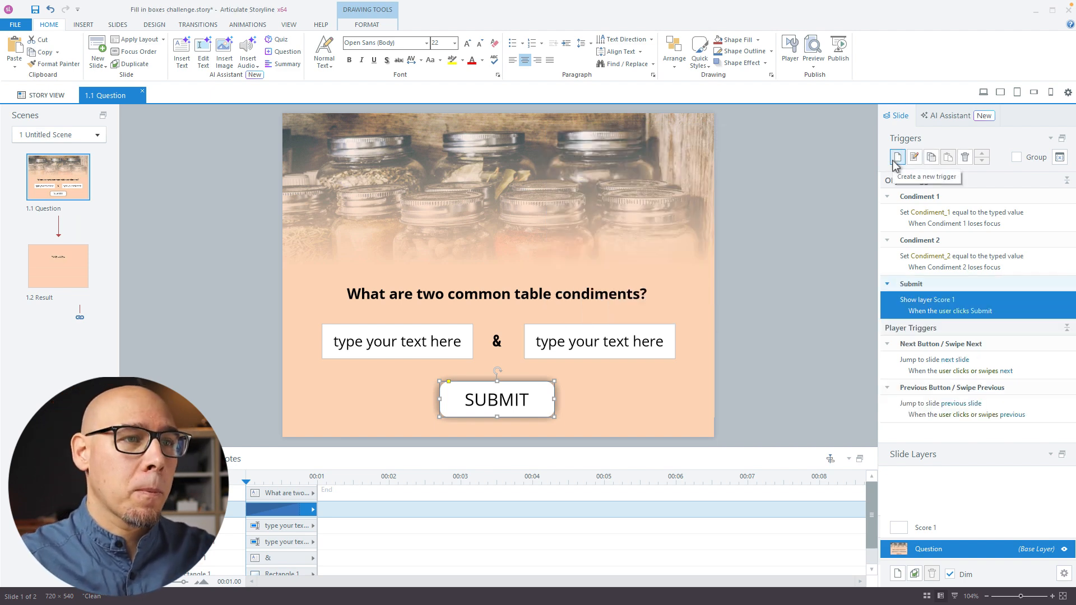
# Step: With the Score 1 layer selected, create a project variable named score of type Number with a default value of 0
pyautogui.click(925, 527)
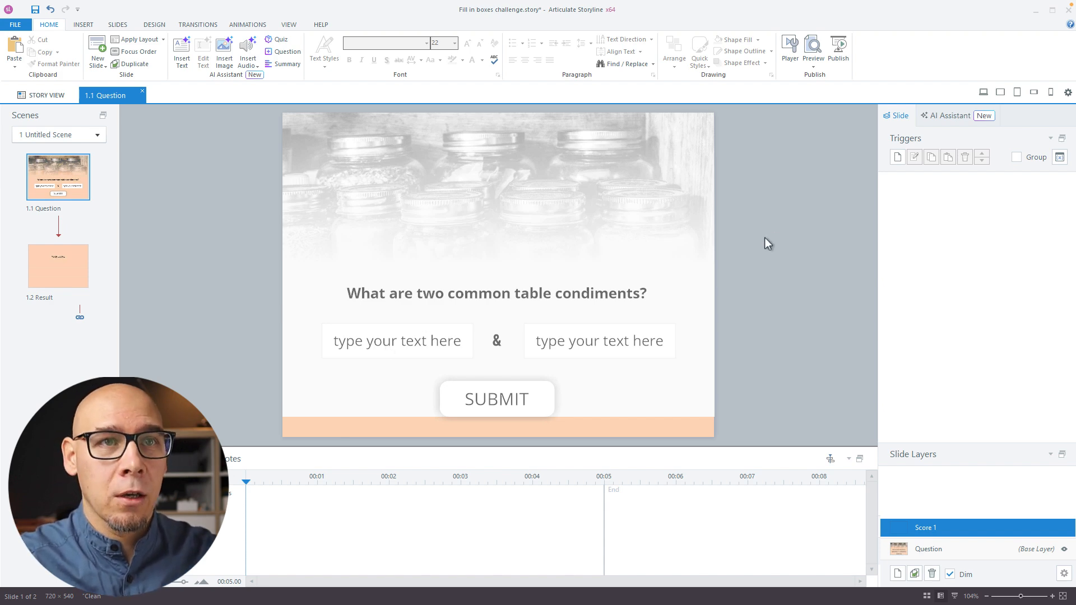
pyautogui.click(1060, 157)
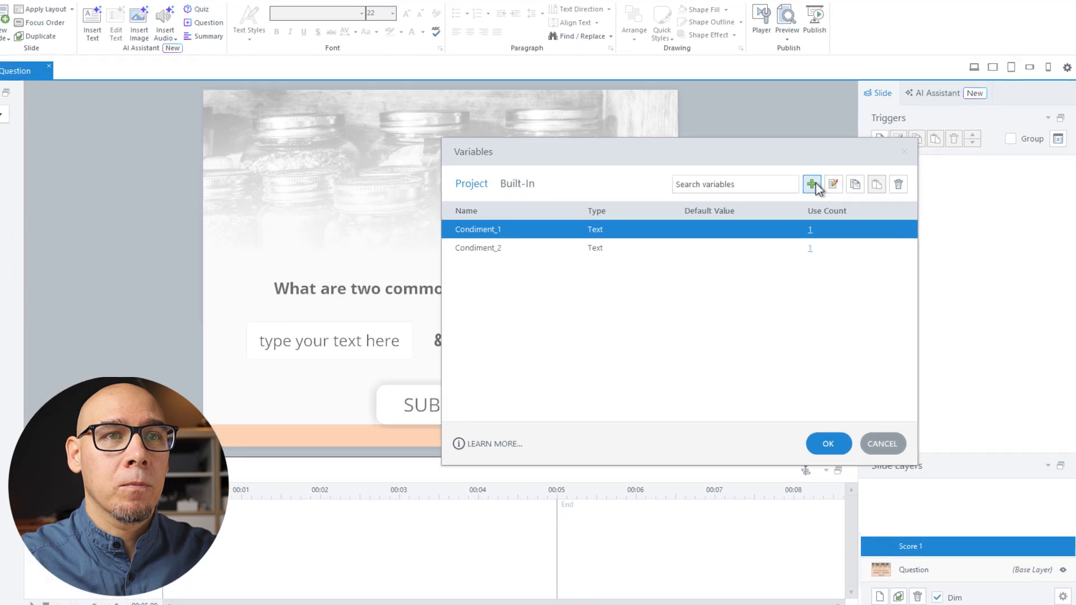
pyautogui.click(812, 185)
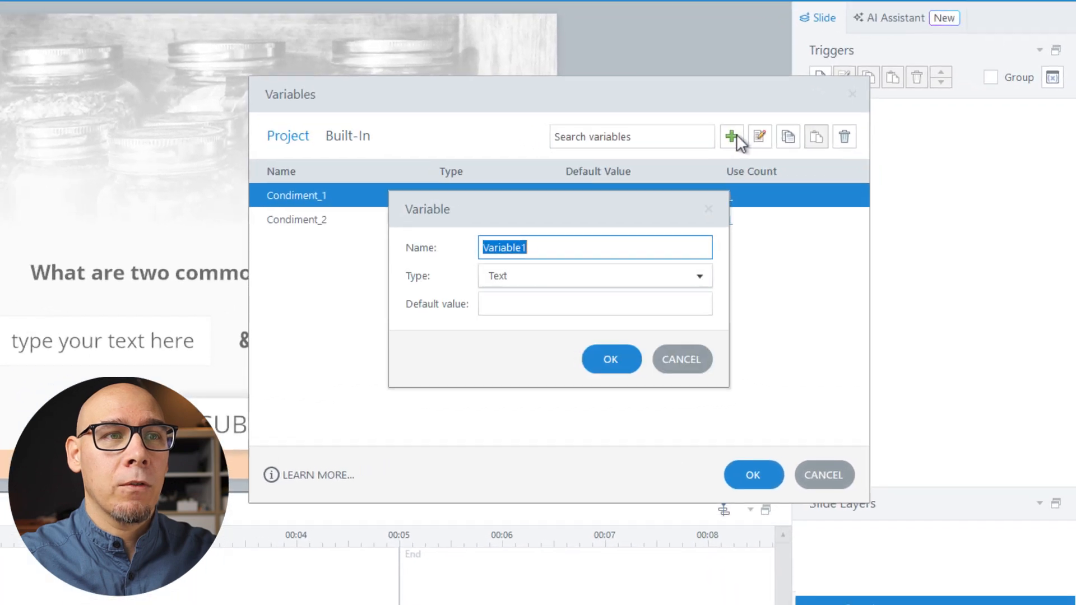
pyautogui.write('score')
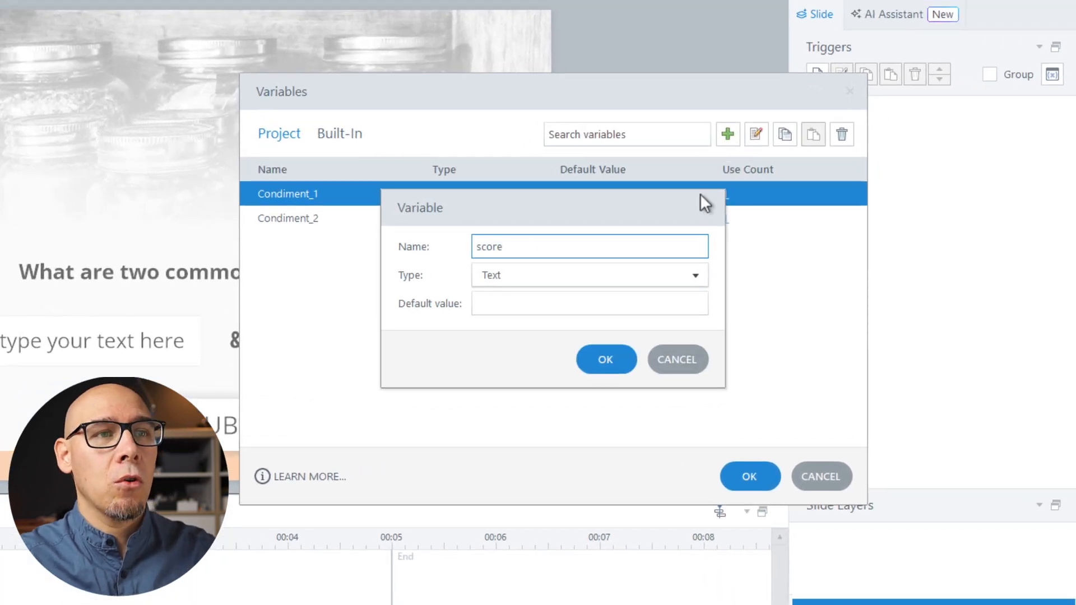
pyautogui.click(530, 277)
pyautogui.click(517, 332)
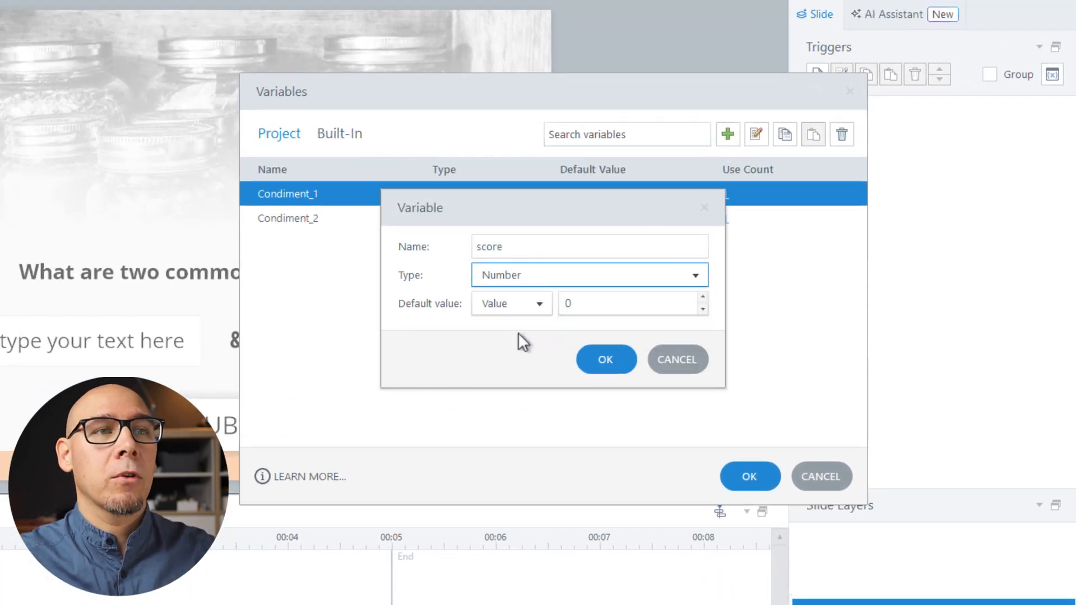
pyautogui.click(610, 359)
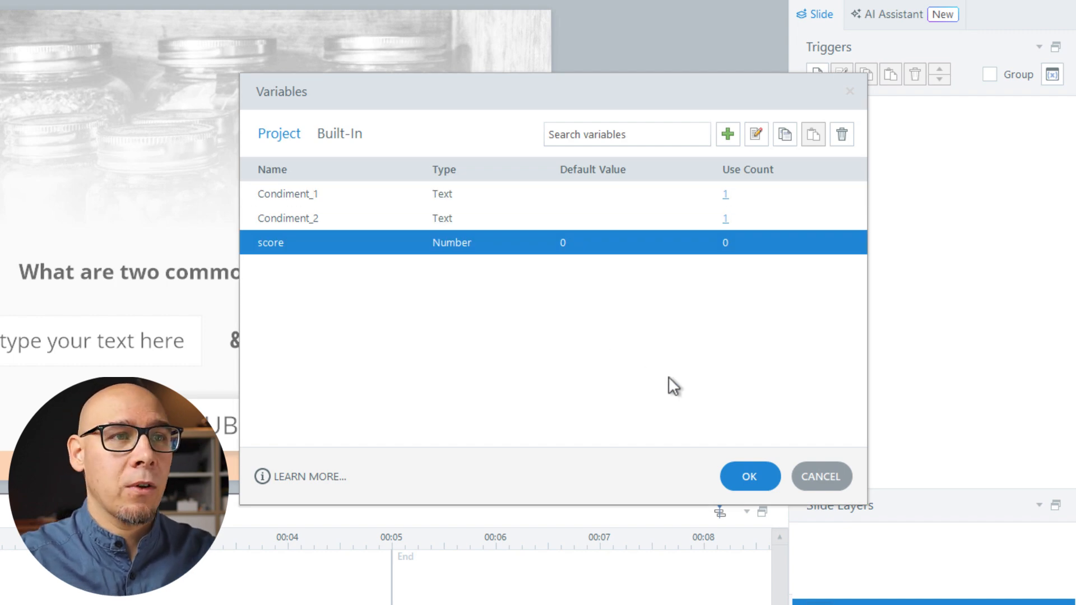
pyautogui.click(748, 481)
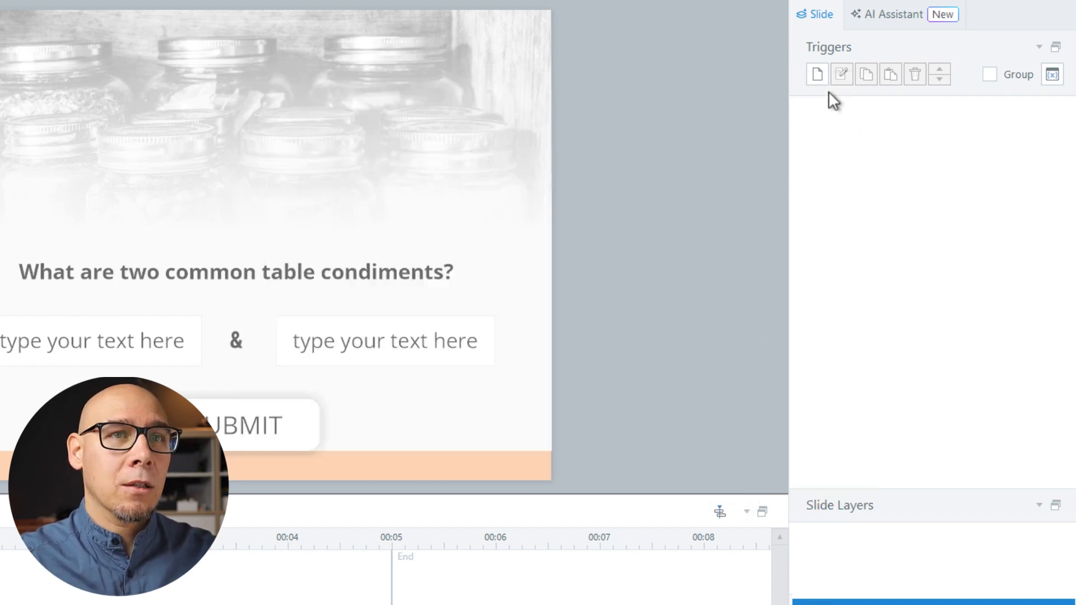
# Step: Create an Adjust variable trigger on the Score 1 layer that adds the value 3 to score
pyautogui.click(816, 68)
pyautogui.moveTo(548, 63); pyautogui.dragTo(571, 102)
pyautogui.click(504, 136)
pyautogui.write('adju')
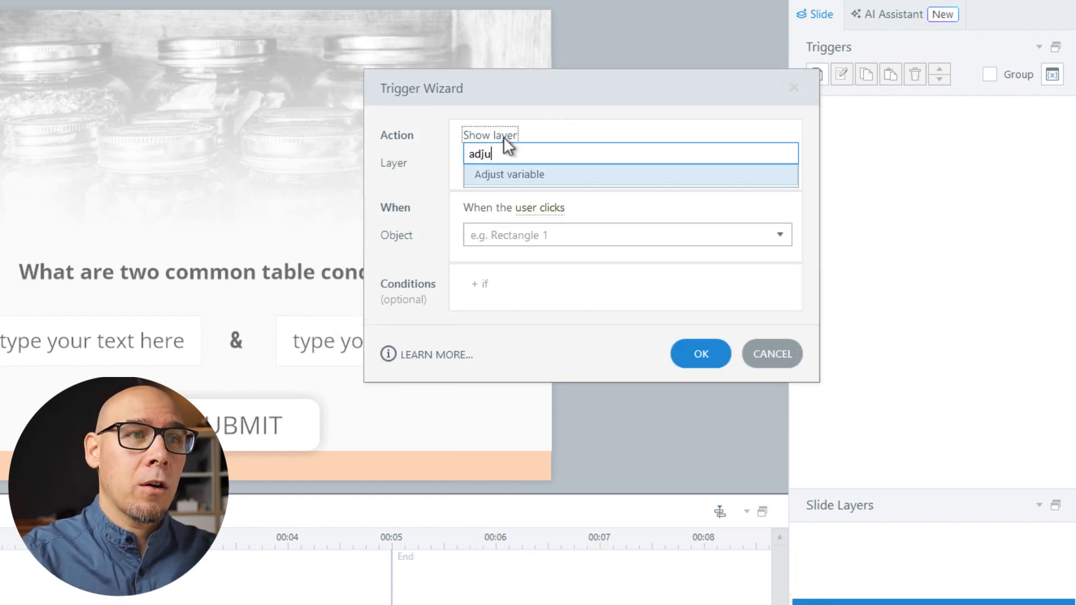
pyautogui.press('Return')
pyautogui.click(493, 159)
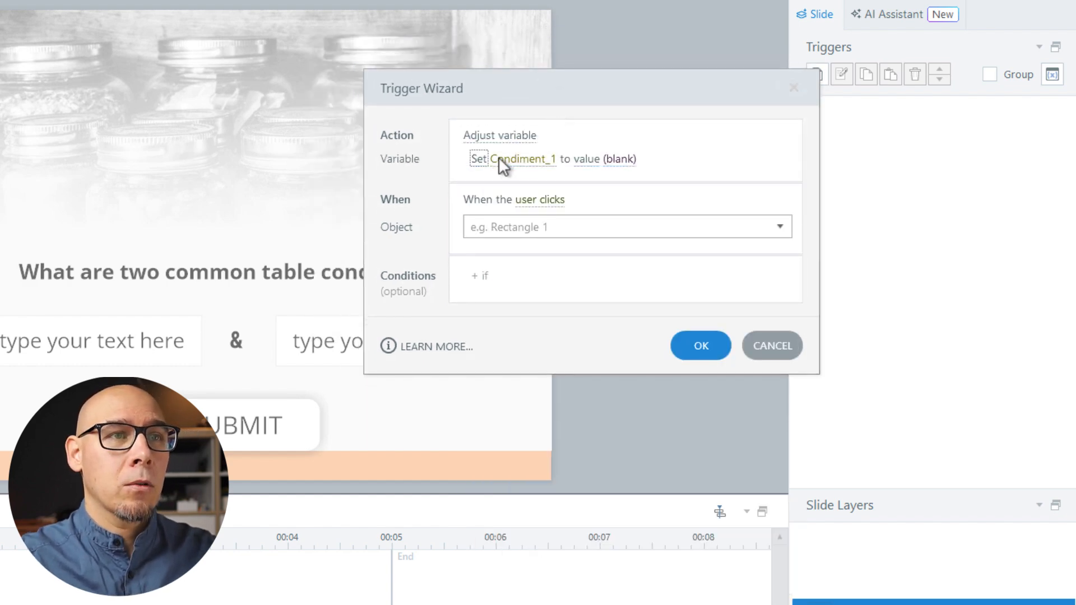
pyautogui.click(504, 299)
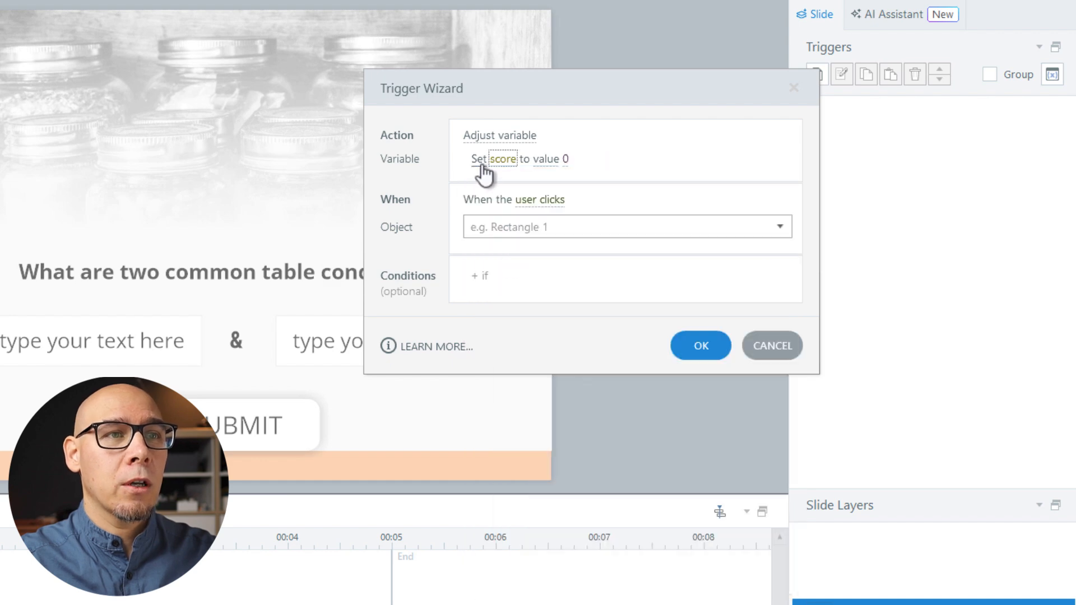
pyautogui.click(480, 159)
pyautogui.click(496, 266)
pyautogui.click(527, 159)
pyautogui.write('3')
pyautogui.press('Return')
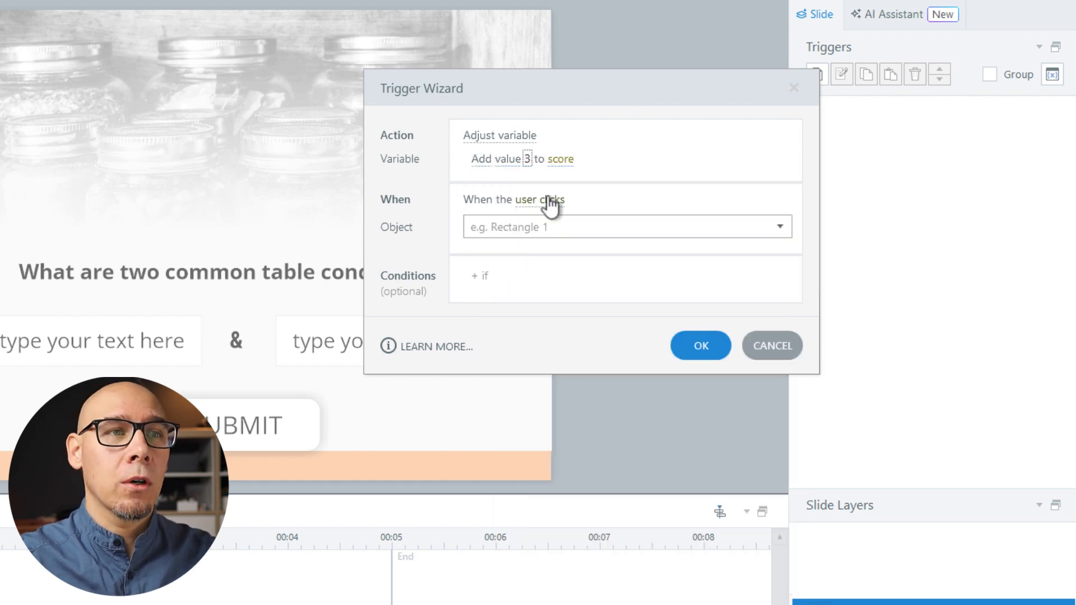
# Step: Set the score trigger to run when the timeline starts on this layer
pyautogui.click(546, 199)
pyautogui.write('time')
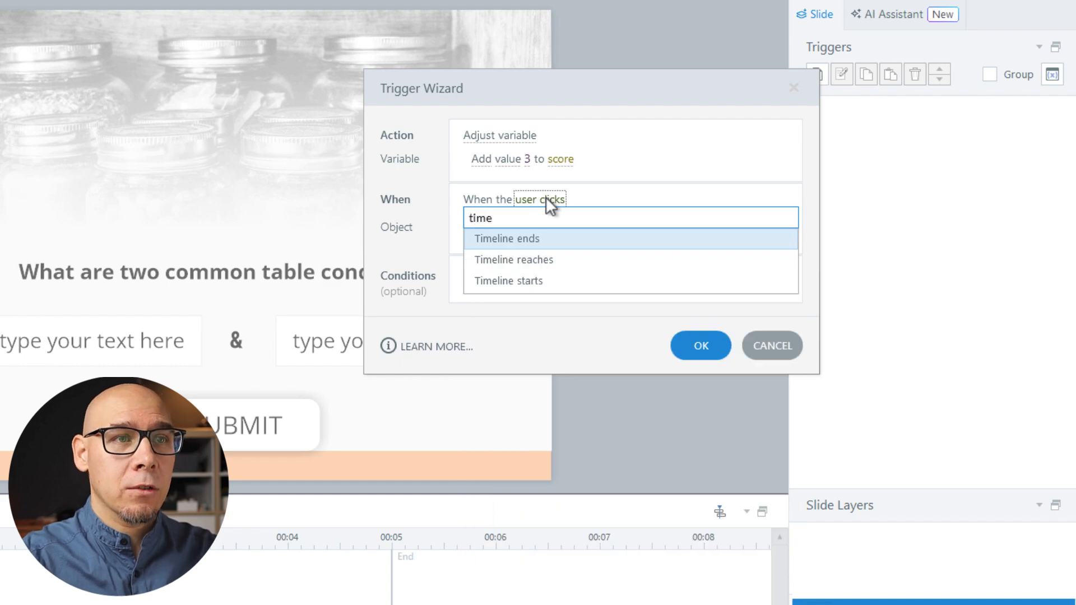
pyautogui.press('Down')
pyautogui.press('Down')
pyautogui.press('Return')
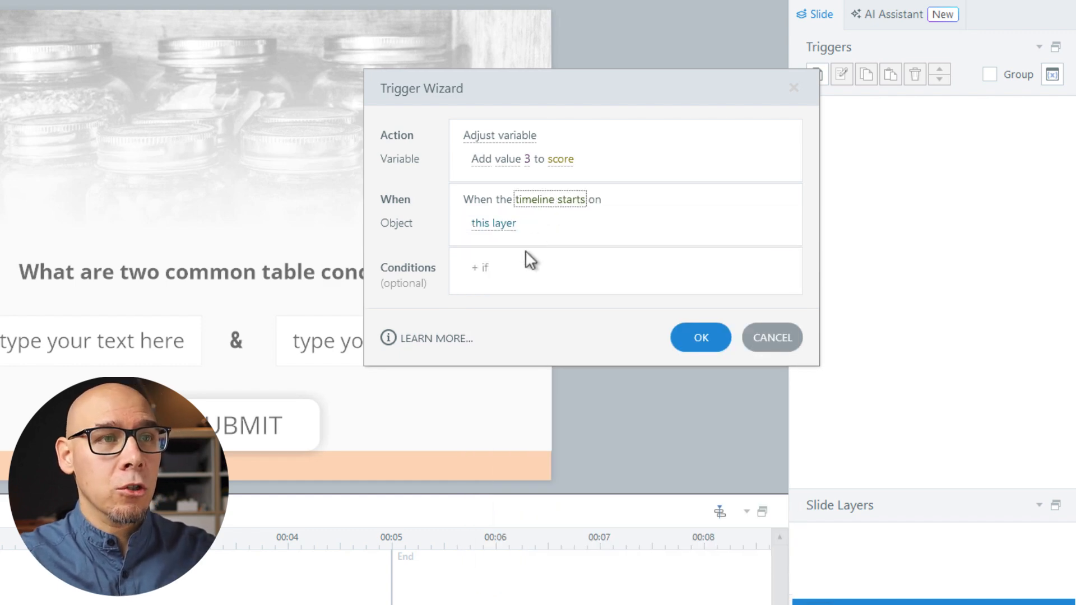
# Step: Add a condition to the trigger requiring Condiment_1 to equal the value salt, ignoring case
pyautogui.click(517, 269)
pyautogui.click(561, 386)
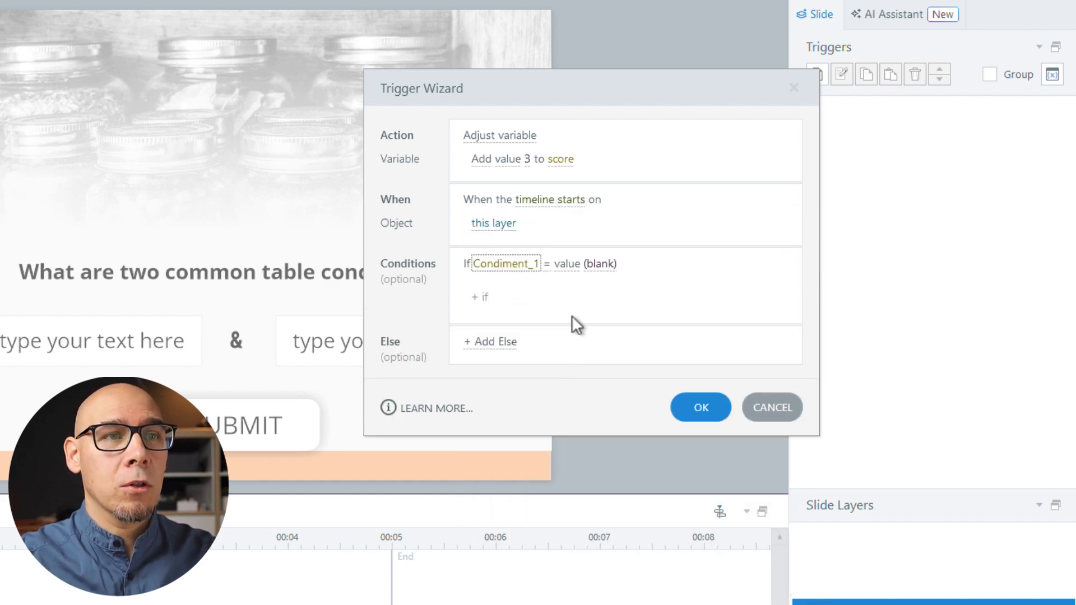
pyautogui.click(546, 265)
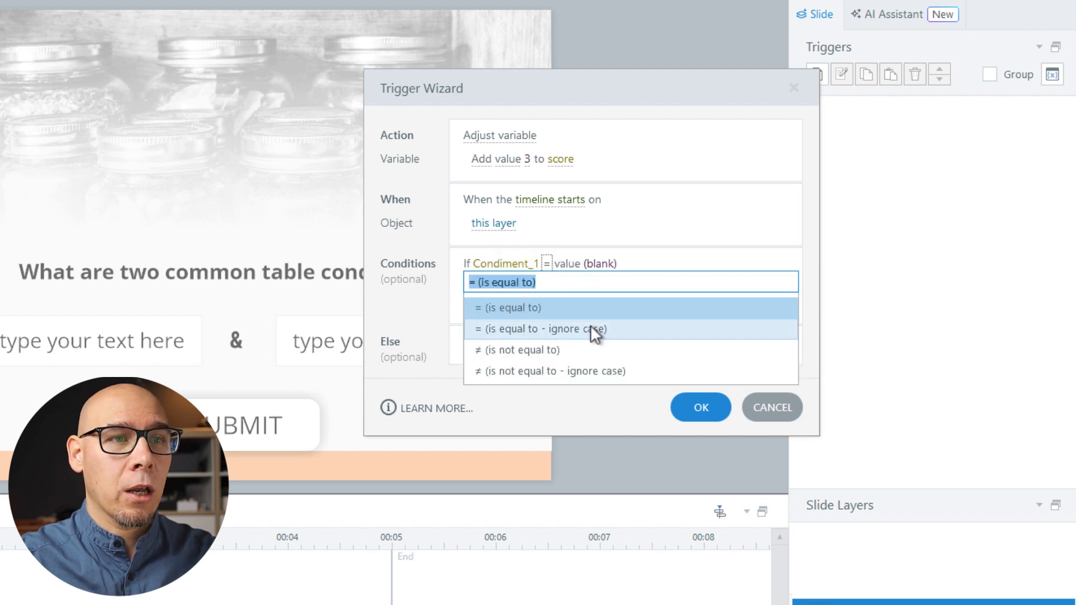
pyautogui.click(557, 328)
pyautogui.click(611, 266)
pyautogui.write('salt')
pyautogui.press('Return')
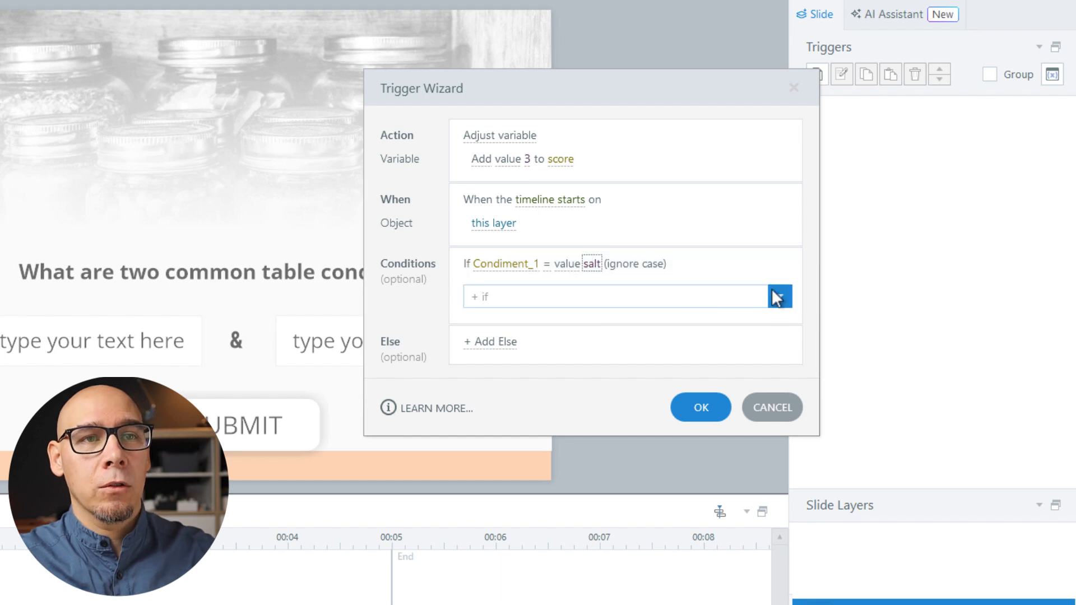
# Step: Duplicate the salt condition as an "or" alternative with the value pepper, and save the trigger
pyautogui.click(774, 264)
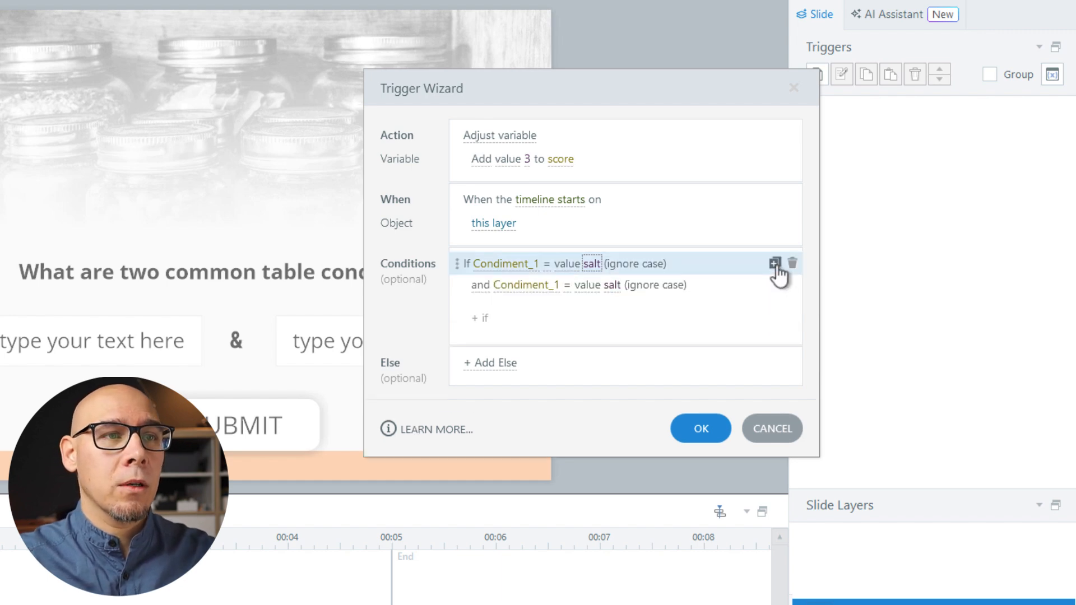
pyautogui.click(481, 285)
pyautogui.click(488, 346)
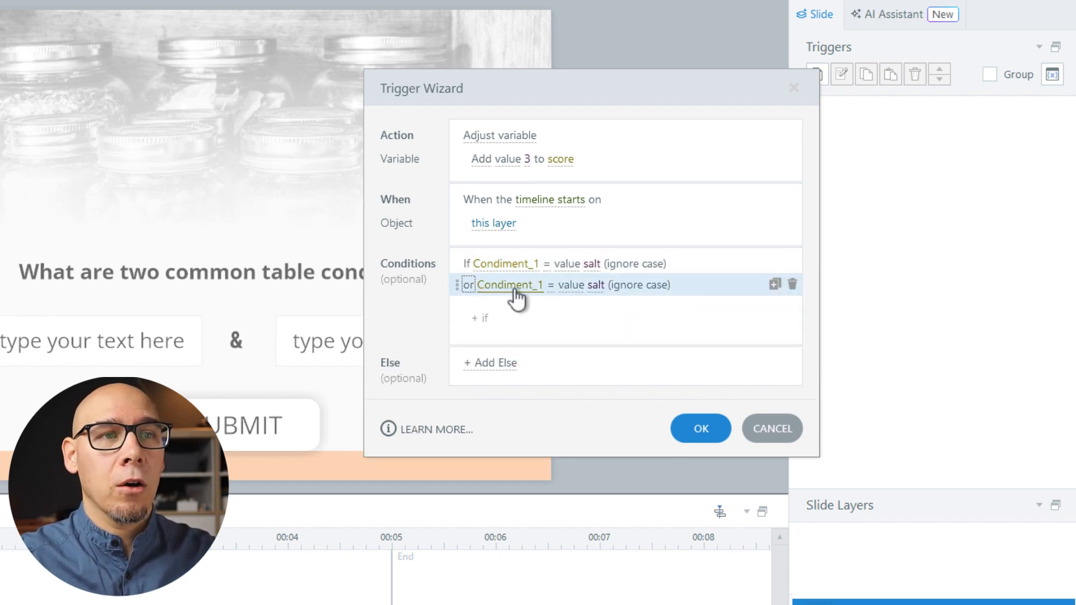
pyautogui.click(601, 284)
pyautogui.write('pepper')
pyautogui.press('Return')
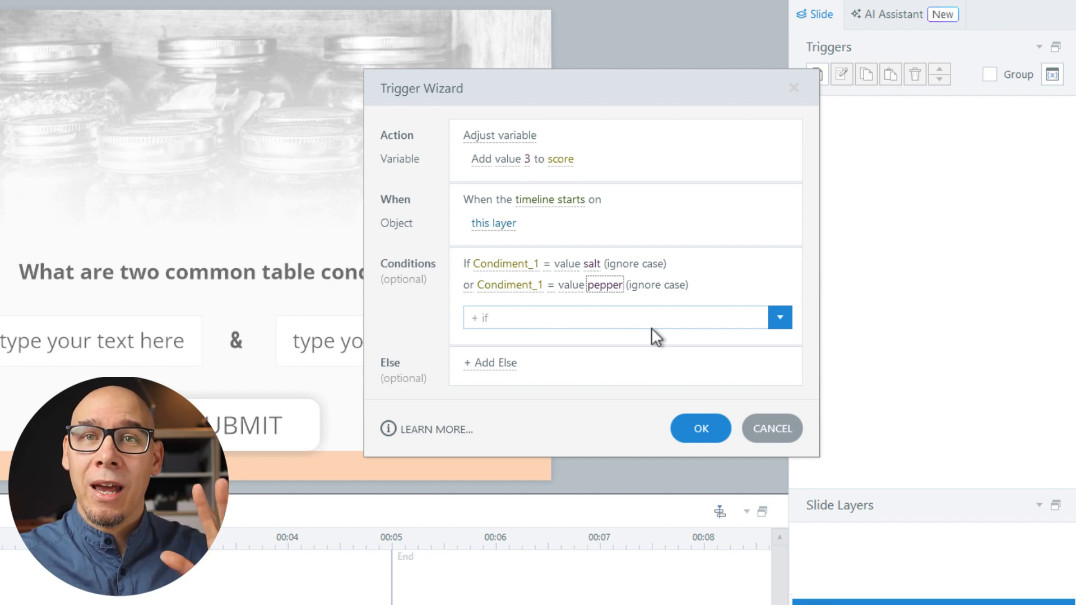
pyautogui.click(703, 432)
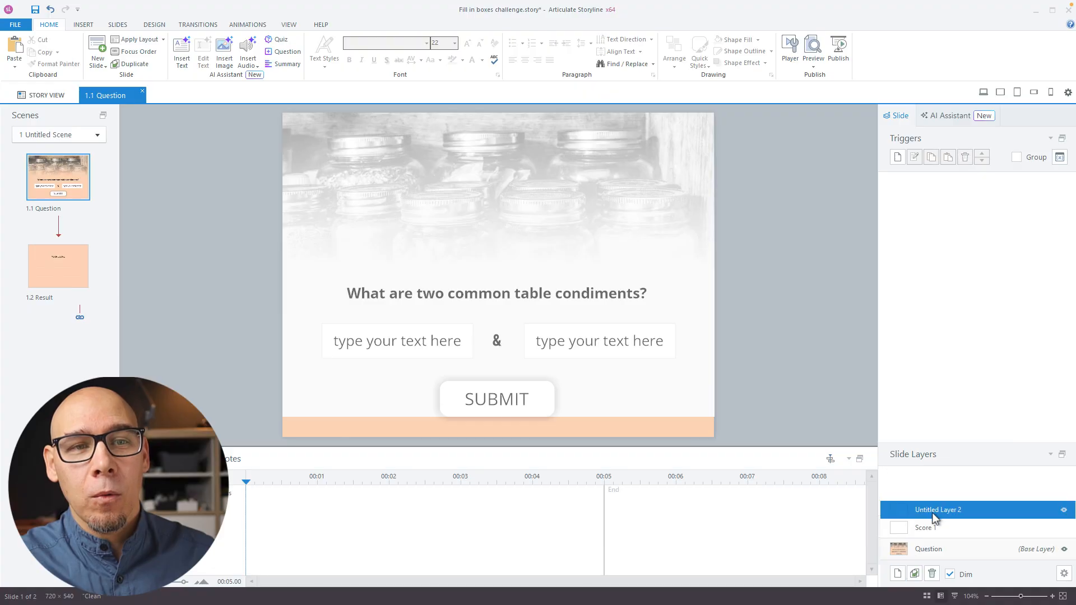
# Step: Rename the new untitled slide layer to Score 2
pyautogui.doubleClick(934, 511)
pyautogui.write('Score 2')
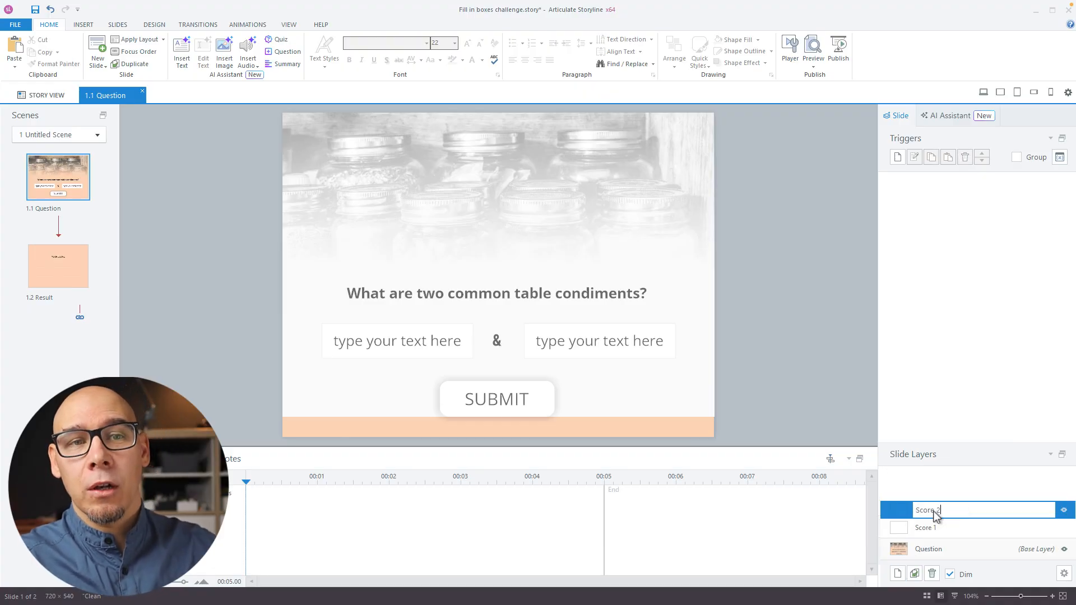
pyautogui.press('Return')
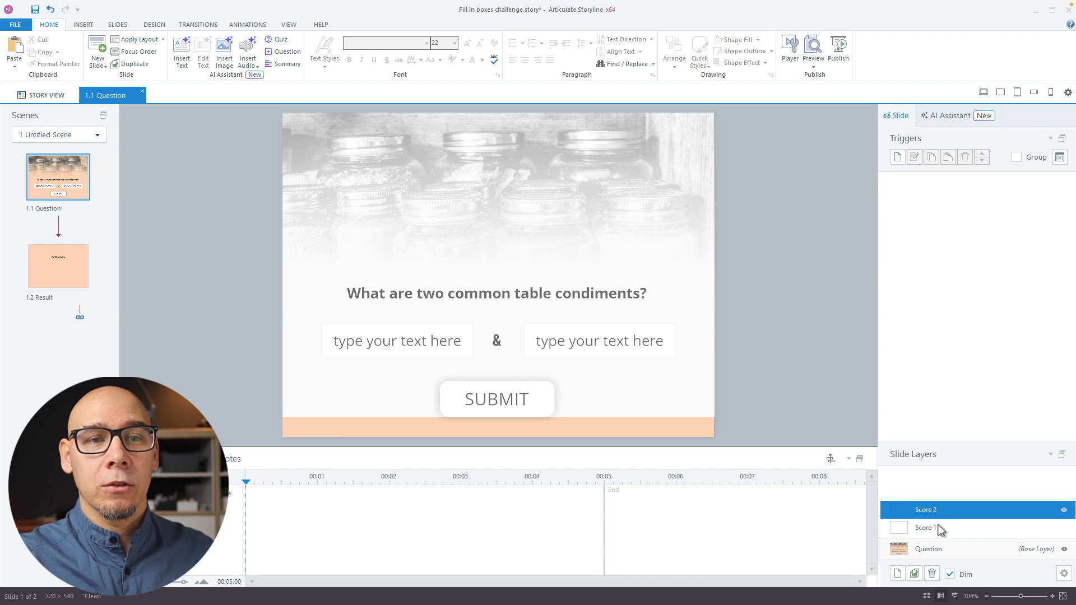
# Step: Create a second trigger on the Score 1 layer that shows the Score 2 layer when this layer's timeline starts
pyautogui.click(937, 527)
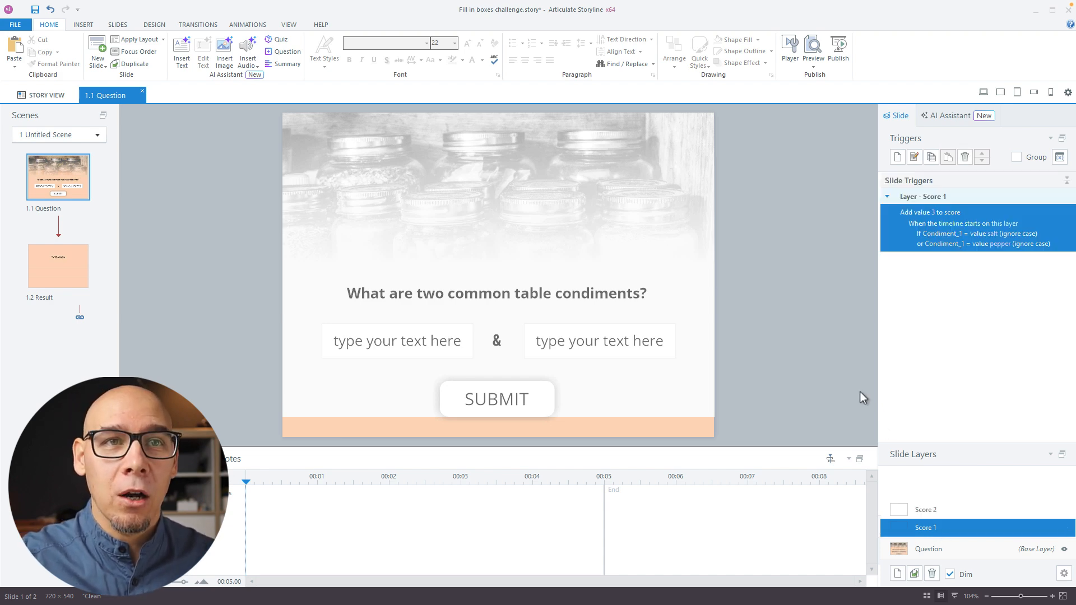
pyautogui.click(897, 157)
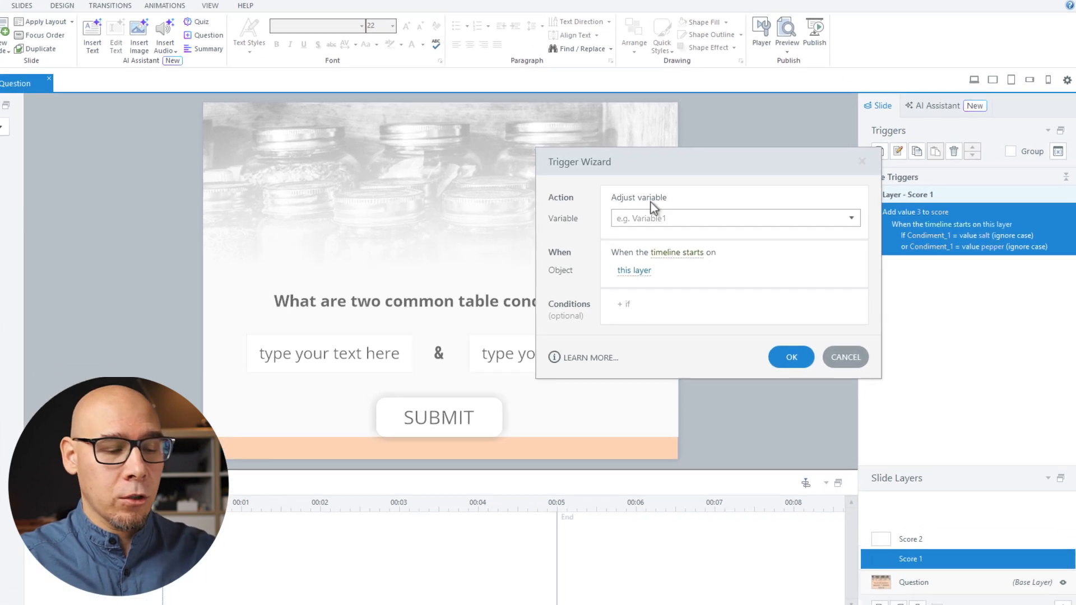
pyautogui.click(689, 201)
pyautogui.click(529, 196)
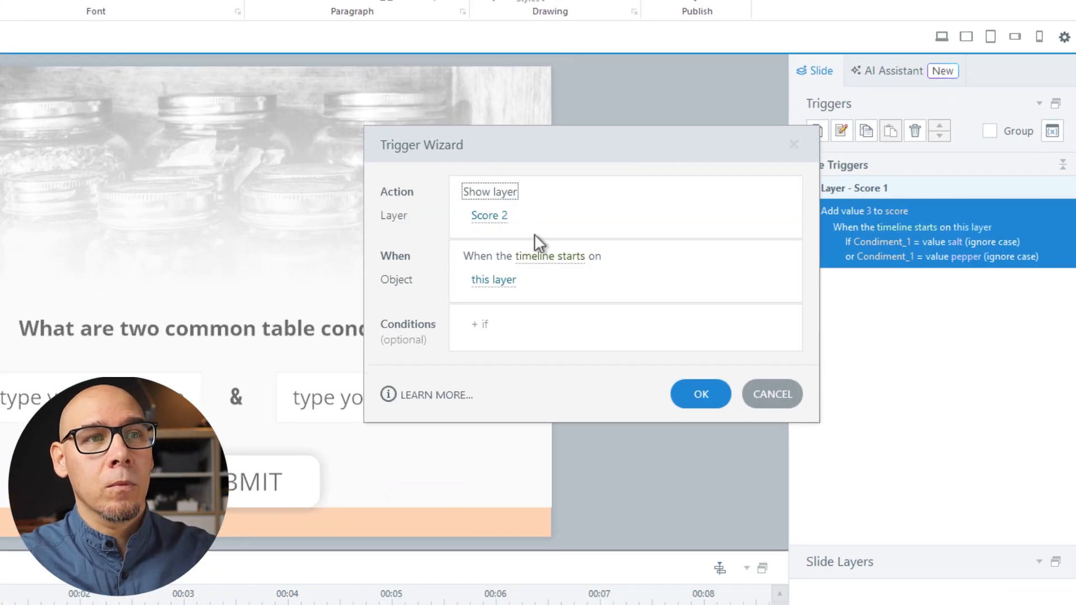
# Step: Add a condition to the Score 2 show-layer trigger that compares Condiment_1 with another variable
pyautogui.click(517, 319)
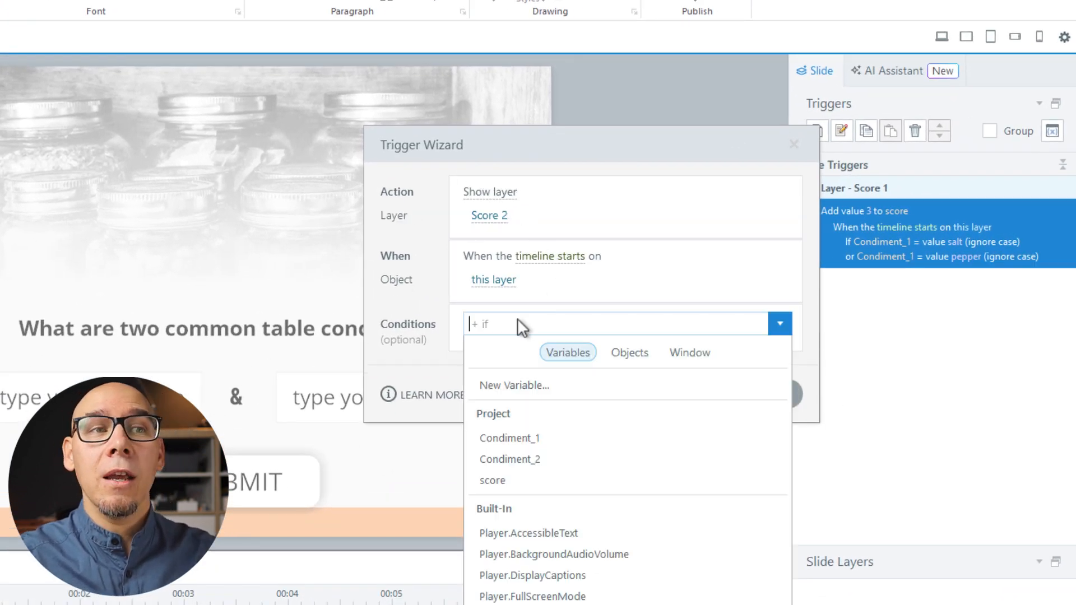
pyautogui.click(546, 438)
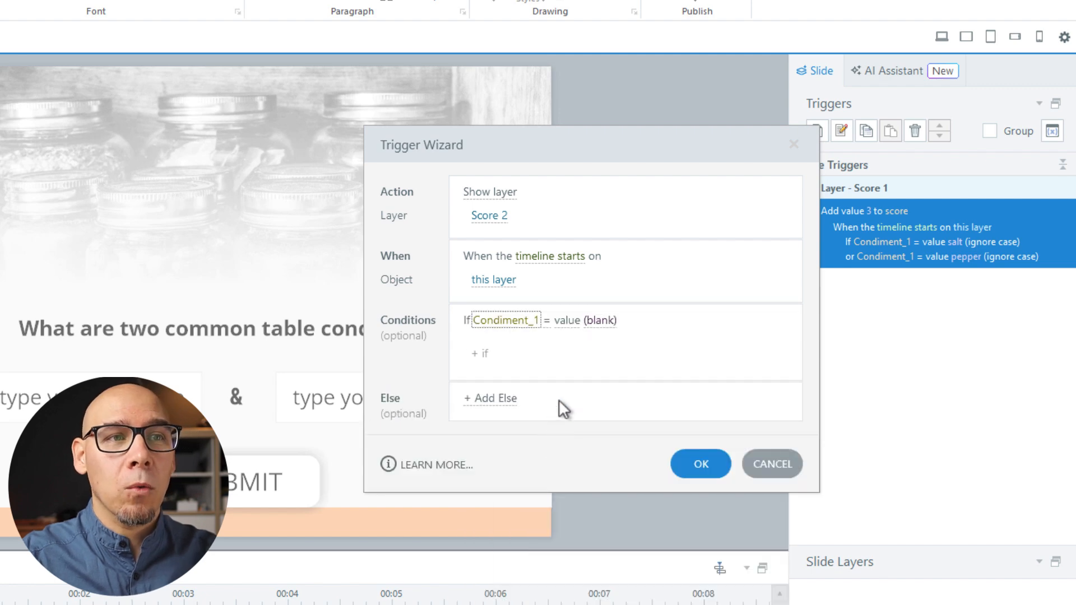
pyautogui.click(545, 322)
pyautogui.click(565, 320)
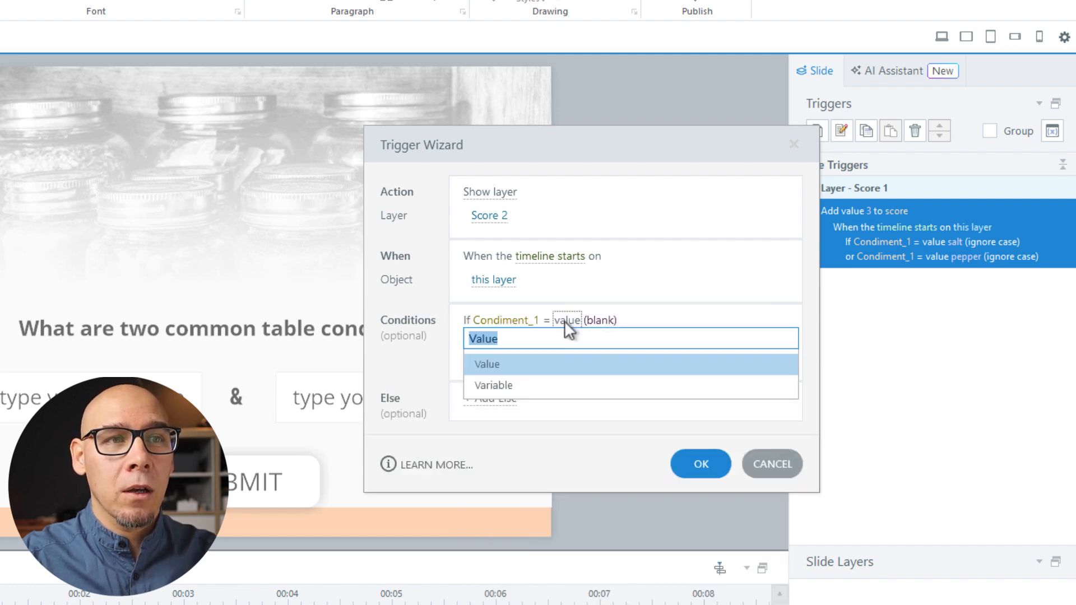
pyautogui.click(541, 385)
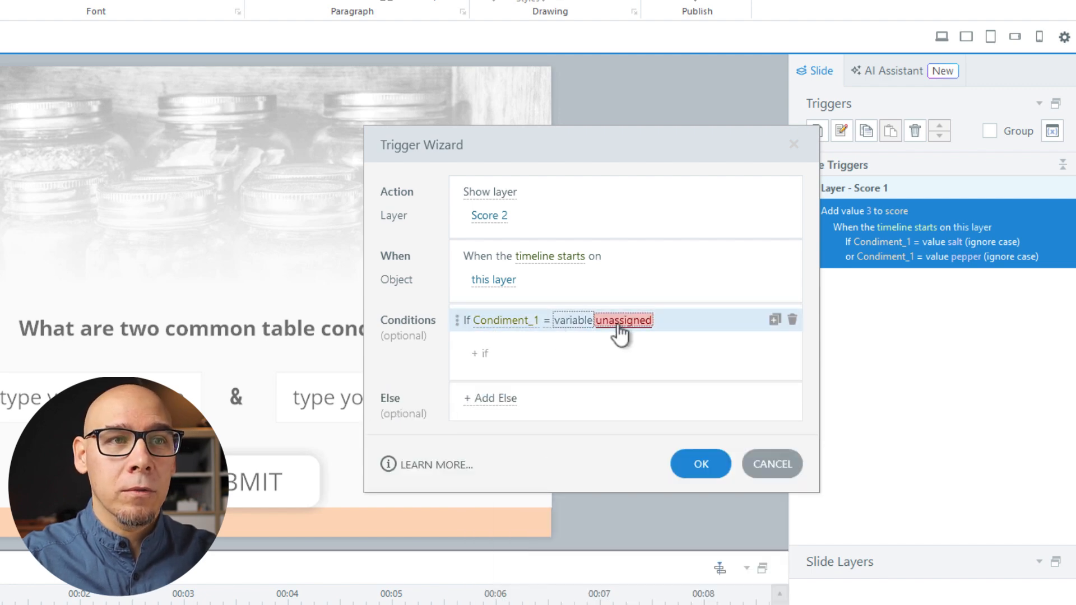
# Step: Set the condition to not equal to the variable Condiment_2, ignoring case, and save the trigger
pyautogui.click(548, 322)
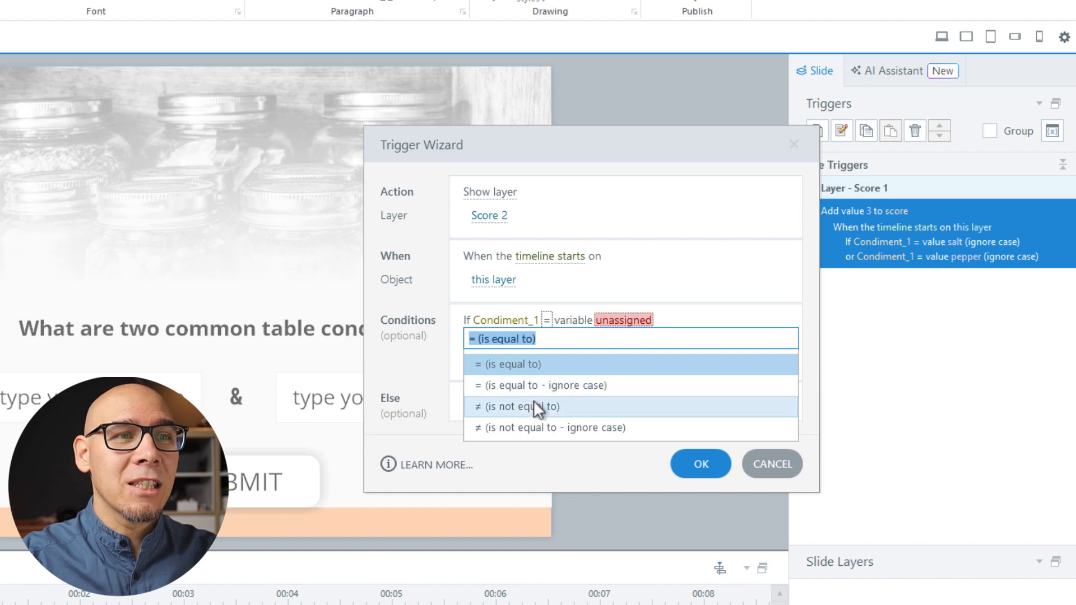
pyautogui.click(573, 391)
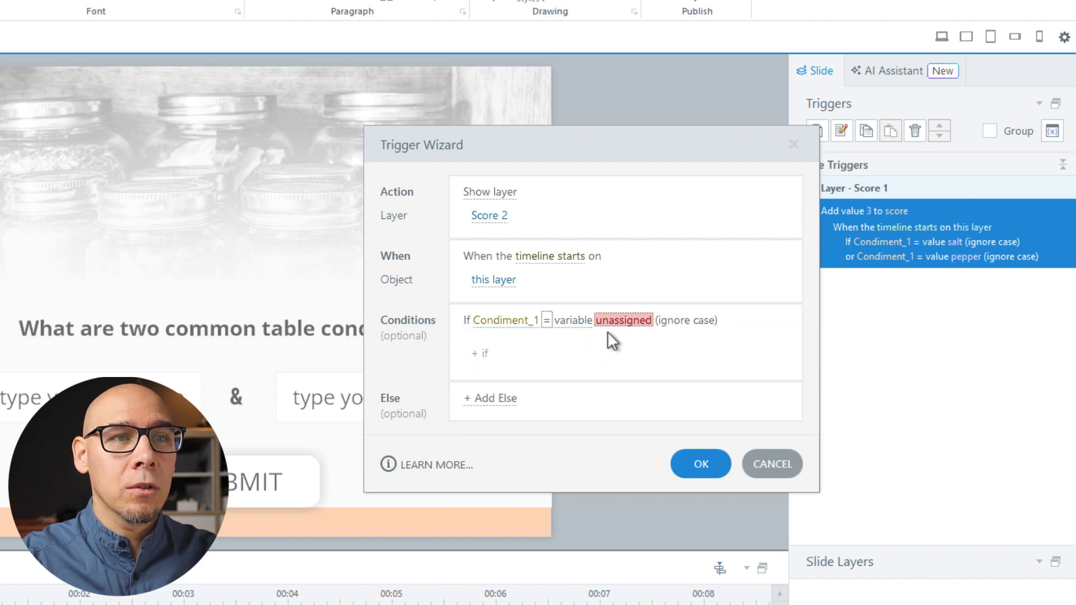
pyautogui.click(546, 321)
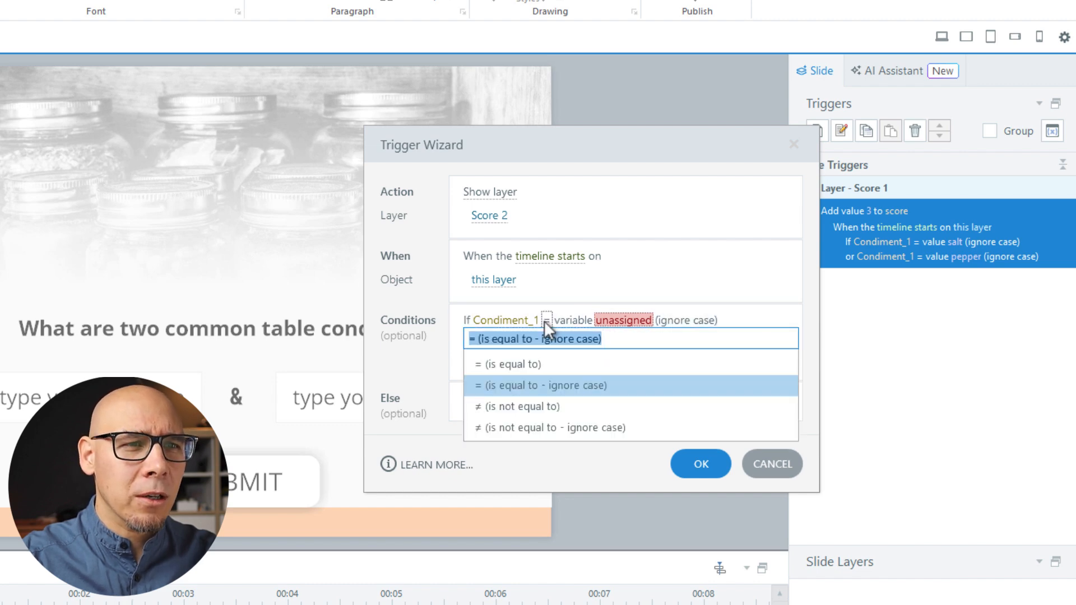
pyautogui.click(533, 426)
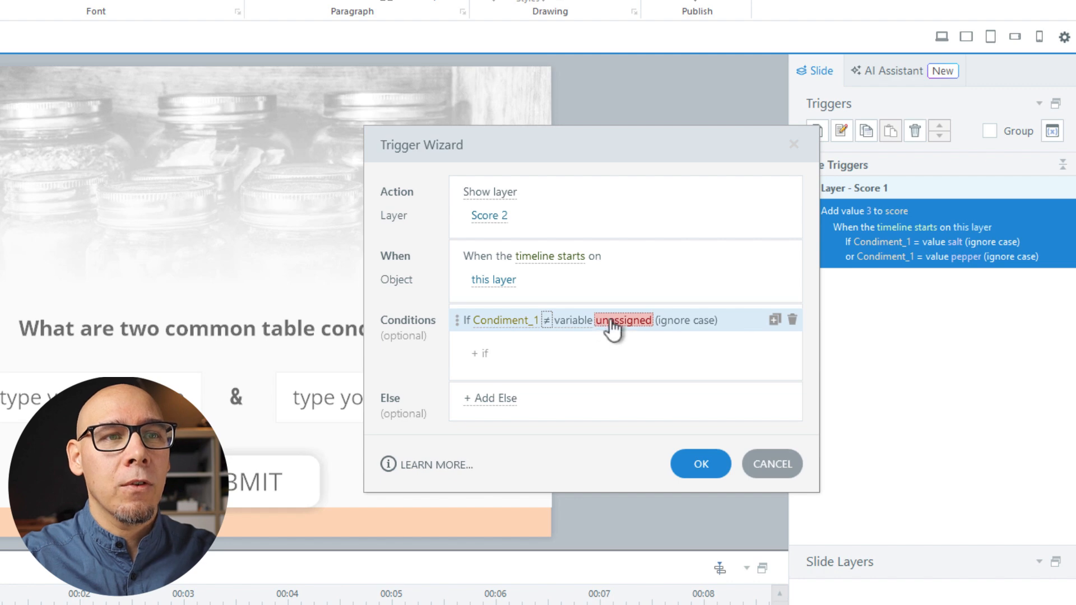
pyautogui.click(621, 334)
pyautogui.click(518, 417)
pyautogui.moveTo(644, 157); pyautogui.dragTo(563, 108)
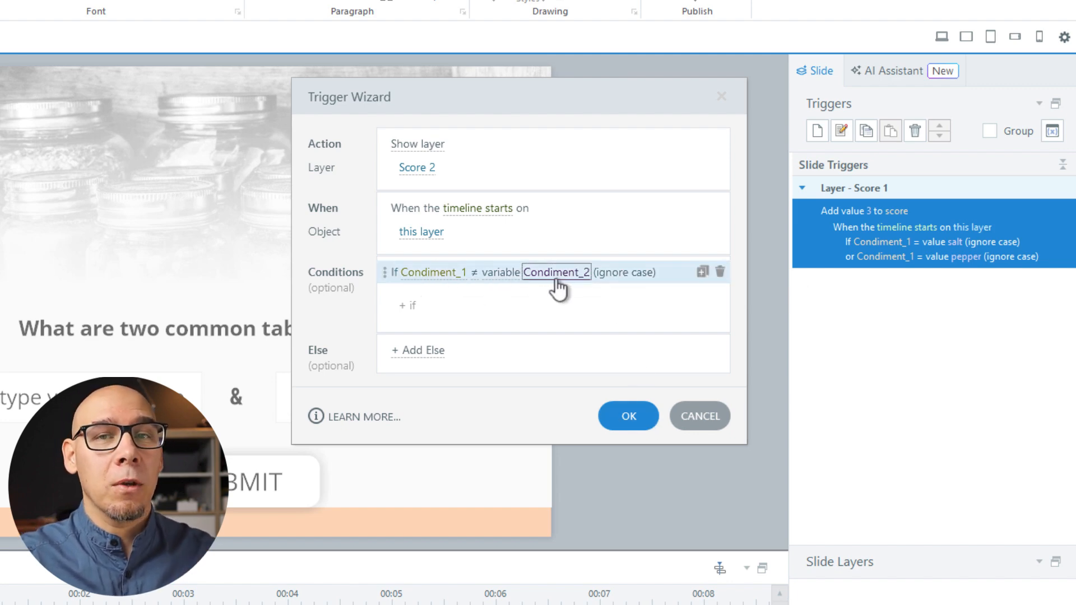
pyautogui.click(626, 418)
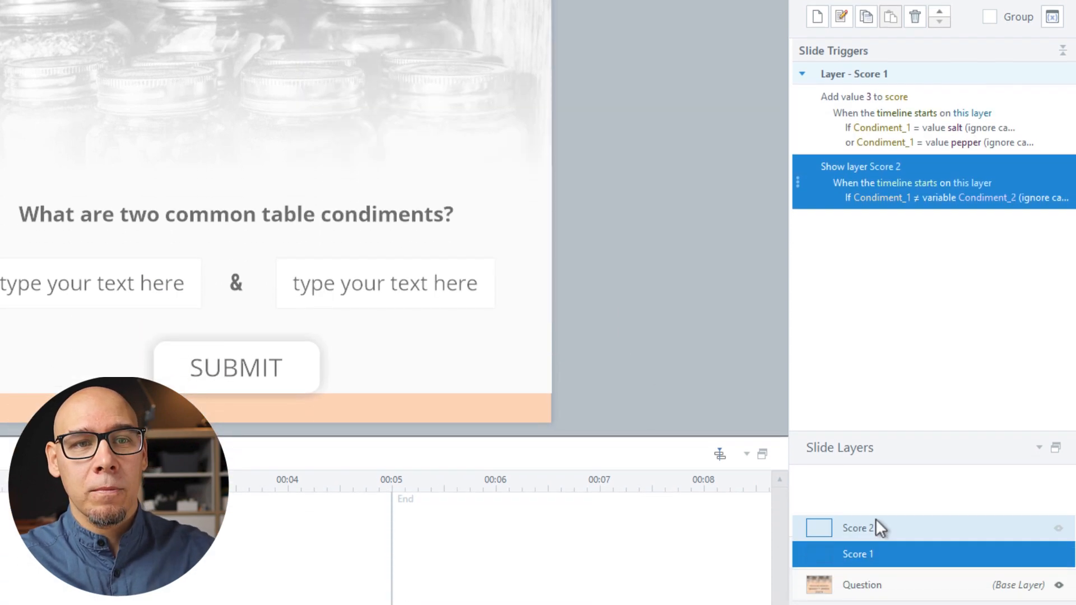
pyautogui.click(881, 519)
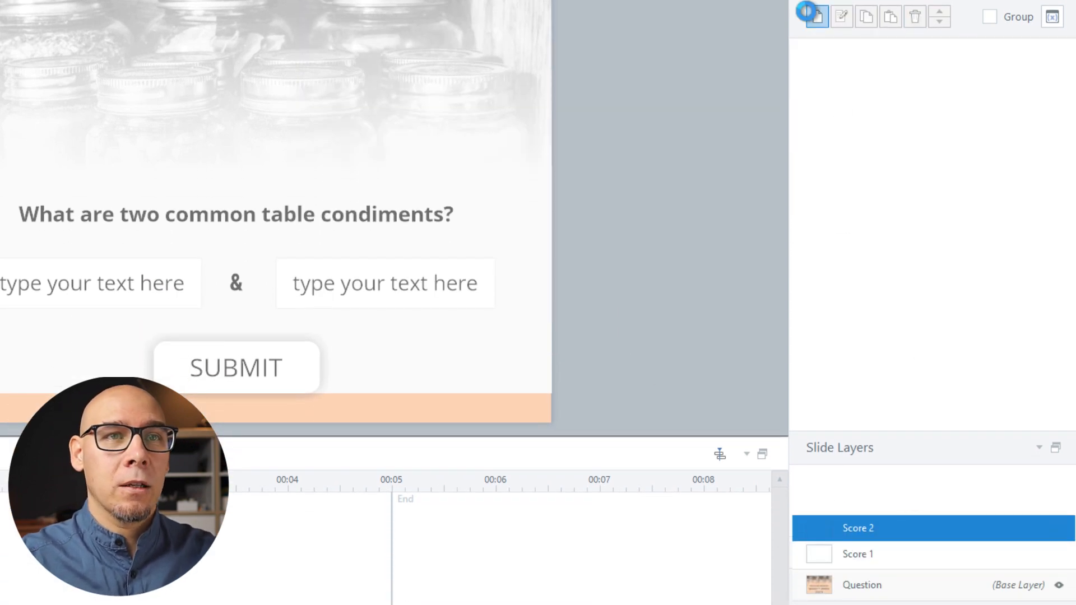
pyautogui.click(806, 11)
pyautogui.write('adju')
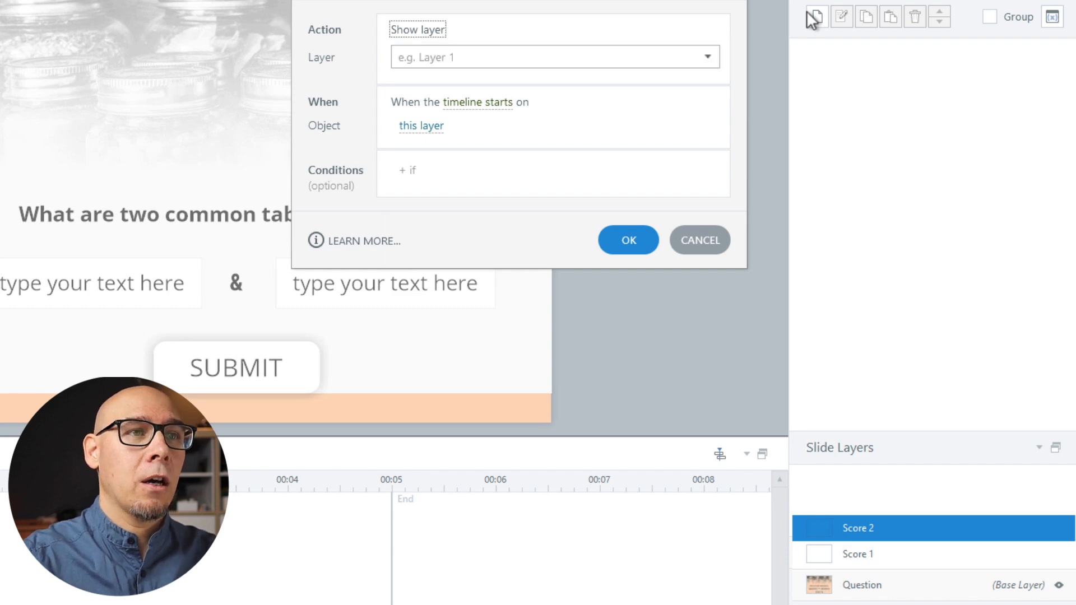
pyautogui.press('Escape')
pyautogui.press('Escape')
# Step: Copy the trigger that adds 3 to score from the Score 1 layer and paste it onto the Score 2 layer
pyautogui.click(884, 554)
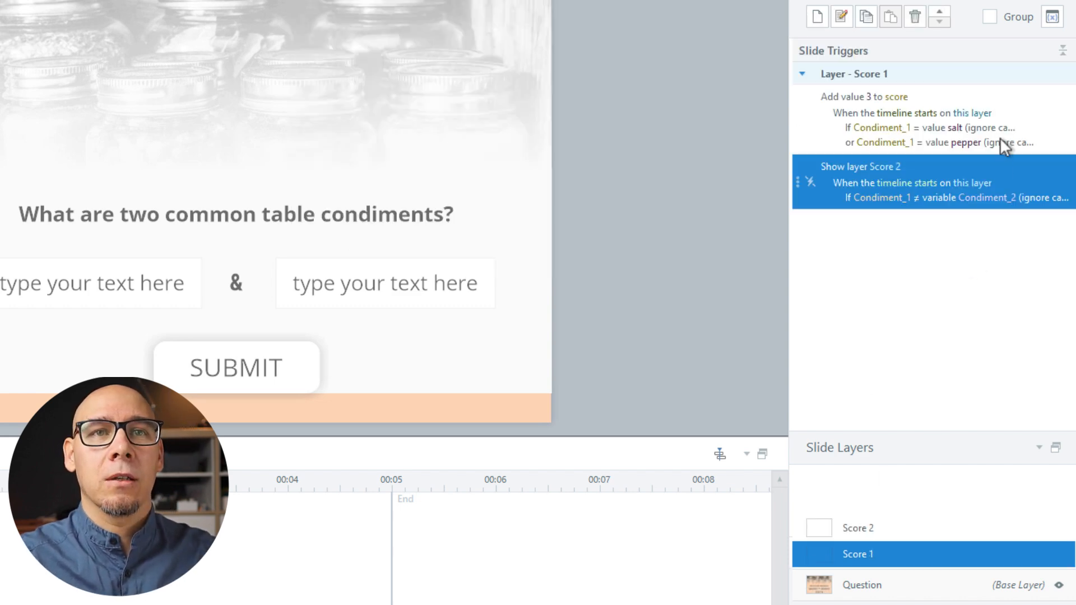
pyautogui.click(1031, 95)
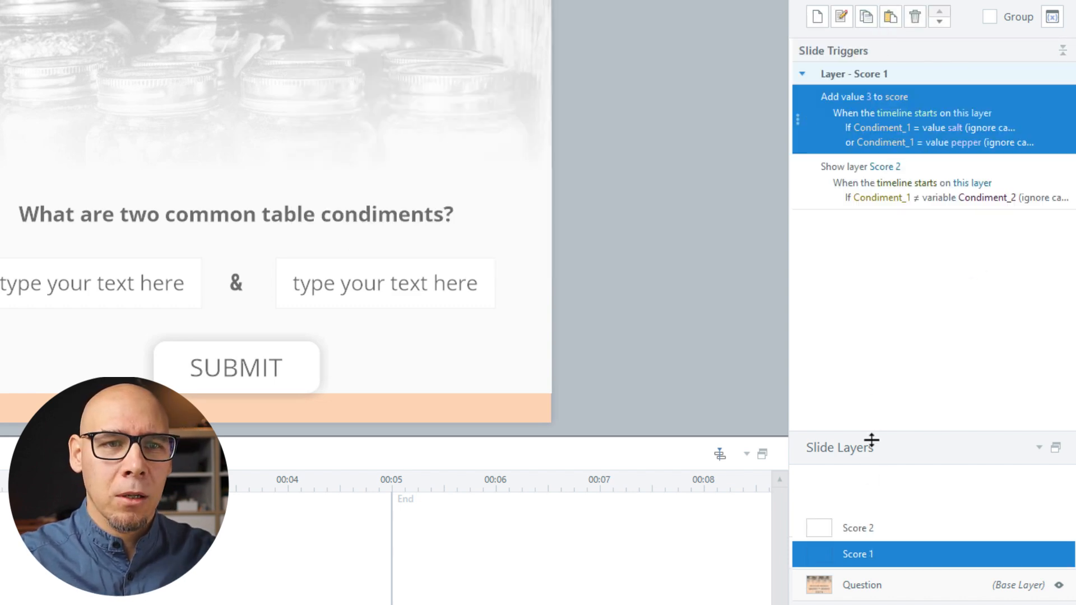
pyautogui.click(863, 522)
pyautogui.click(895, 17)
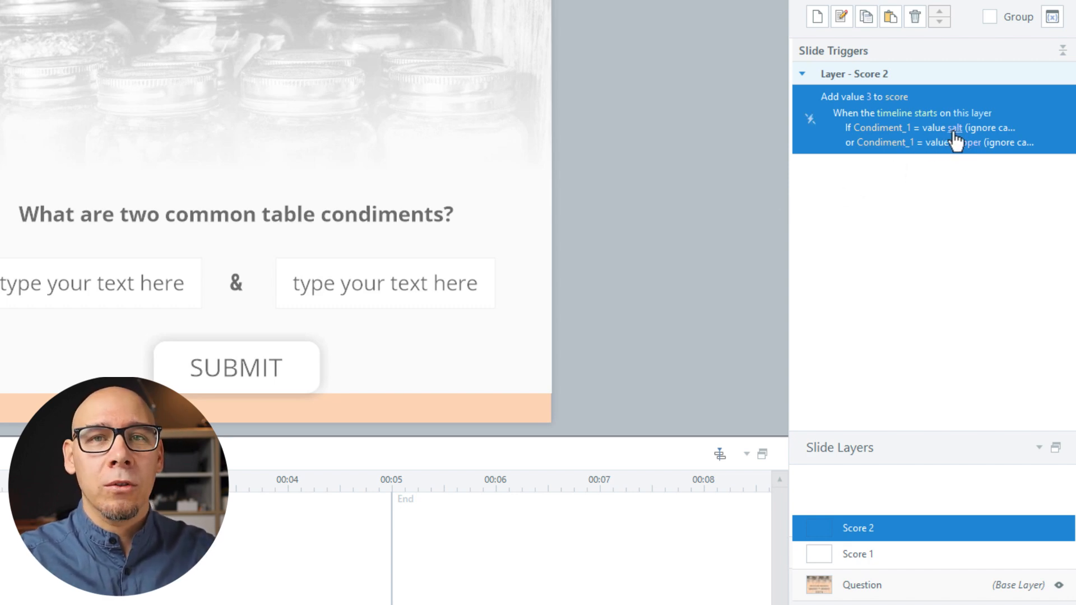
# Step: Review the trigger on the Score 1 layer that shows the Score 2 layer
pyautogui.click(870, 554)
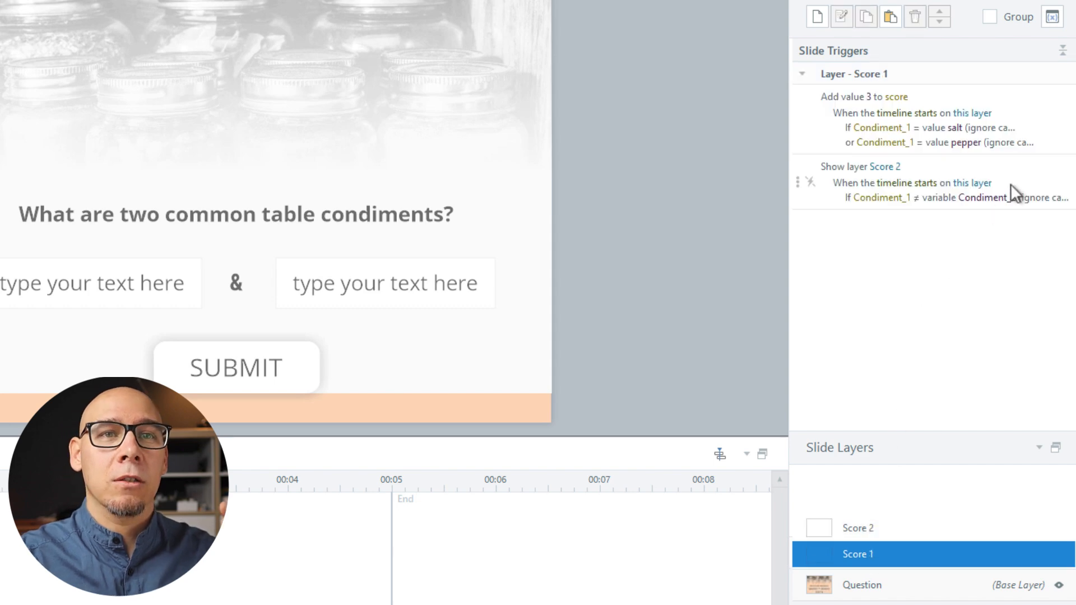
pyautogui.click(1016, 174)
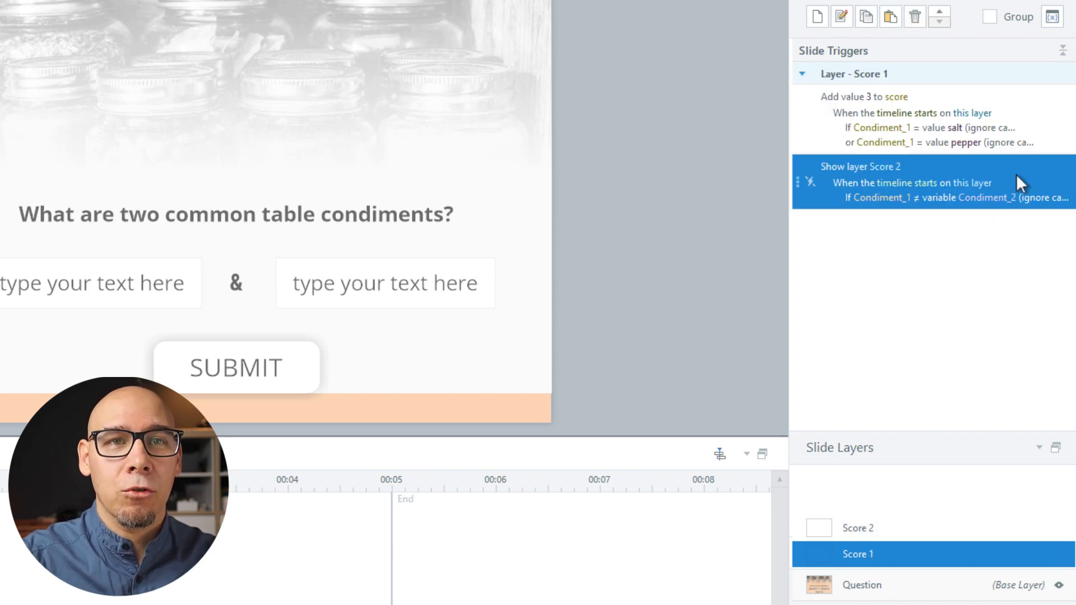
pyautogui.doubleClick(1018, 173)
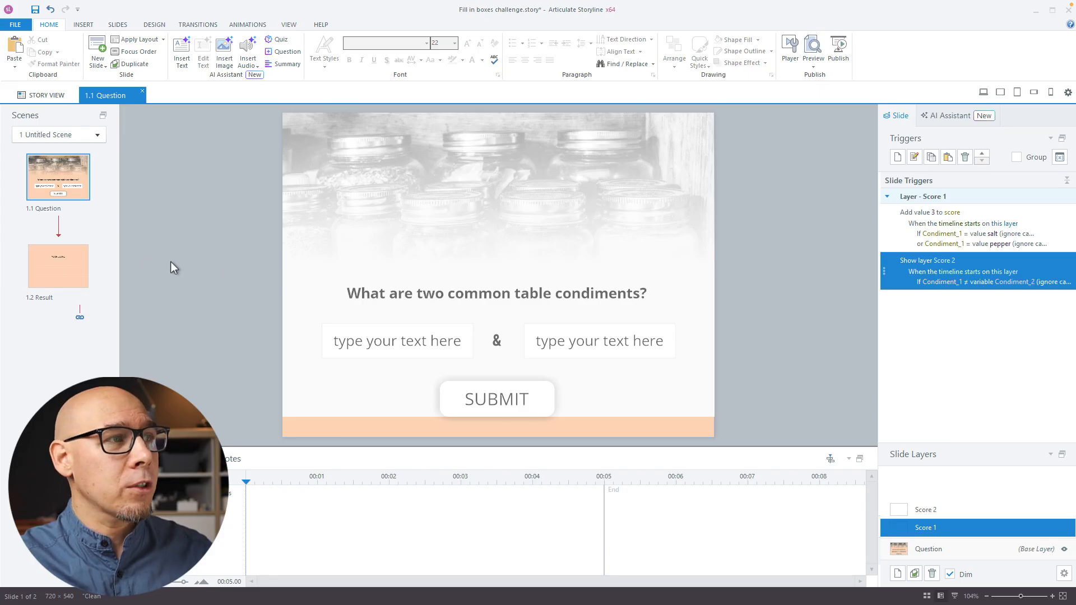
# Step: On the Result slide, duplicate the YOUR SCORE text and place the copy just below the original
pyautogui.click(47, 271)
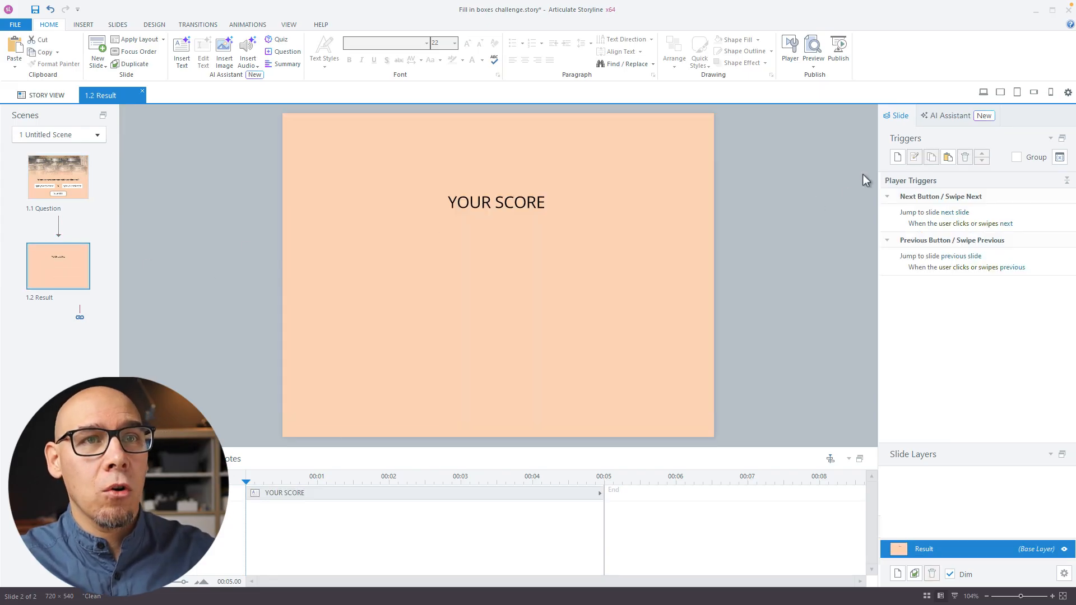
pyautogui.click(494, 211)
pyautogui.hotkey('ctrl', 'd')
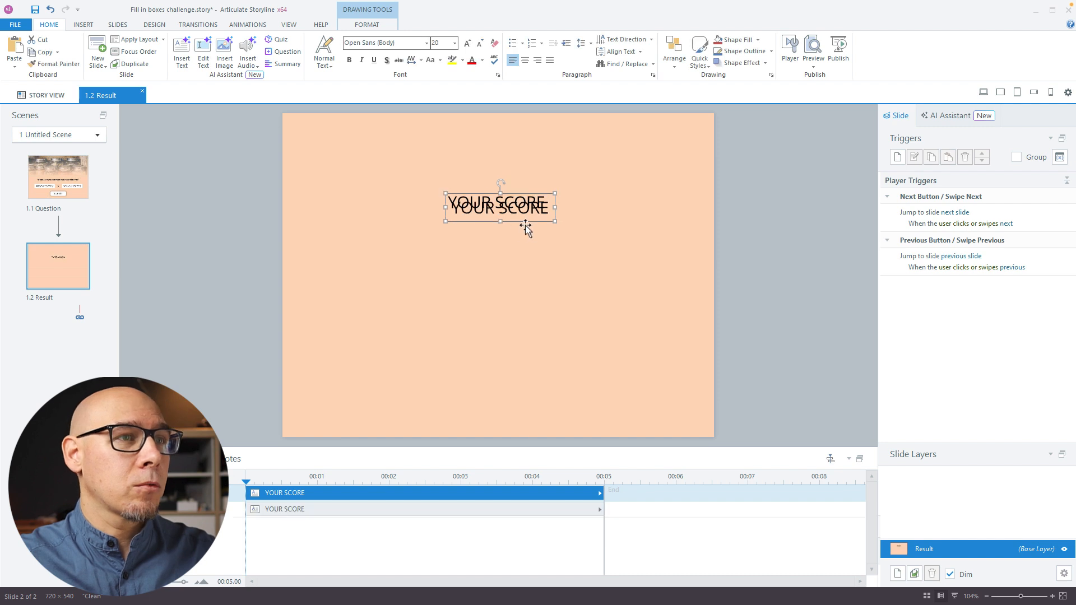
pyautogui.moveTo(525, 230); pyautogui.dragTo(523, 265)
# Step: Replace the copied text with the variable reference %score%
pyautogui.tripleClick(523, 244)
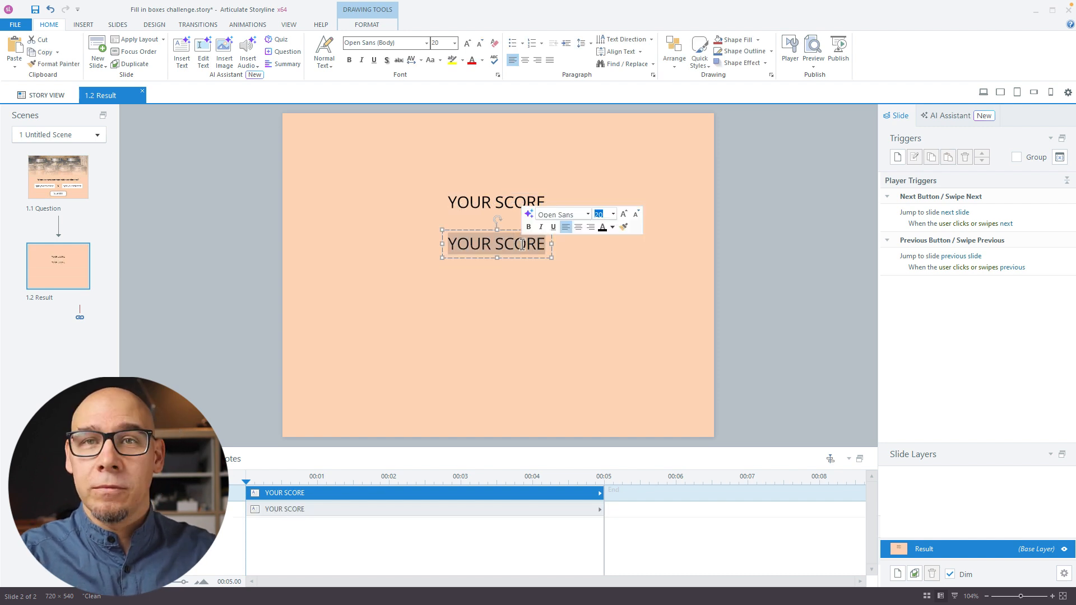
pyautogui.write('%%')
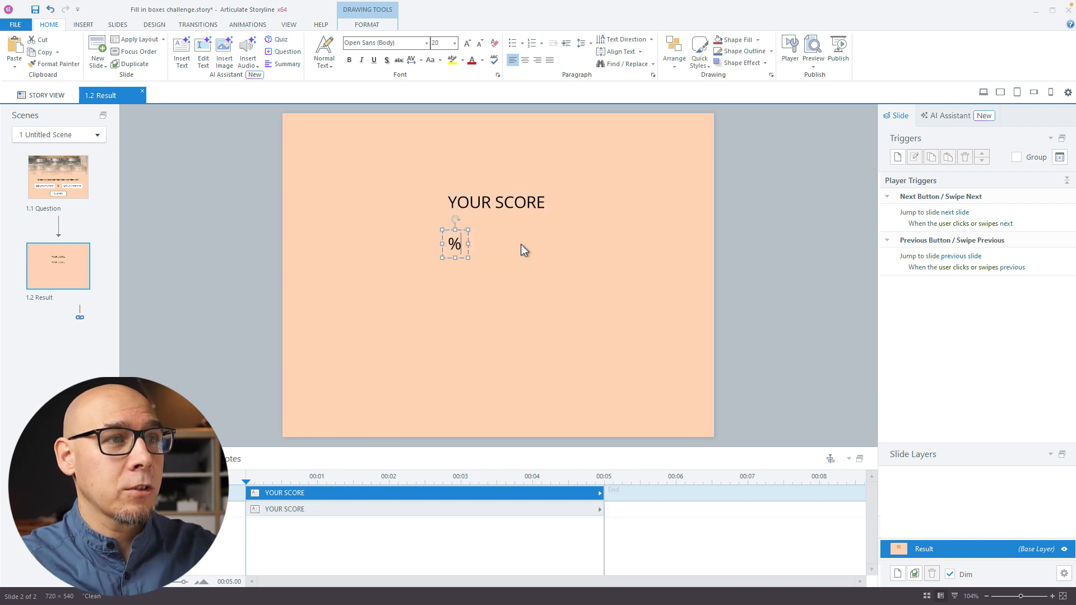
pyautogui.press('Left')
pyautogui.write('score')
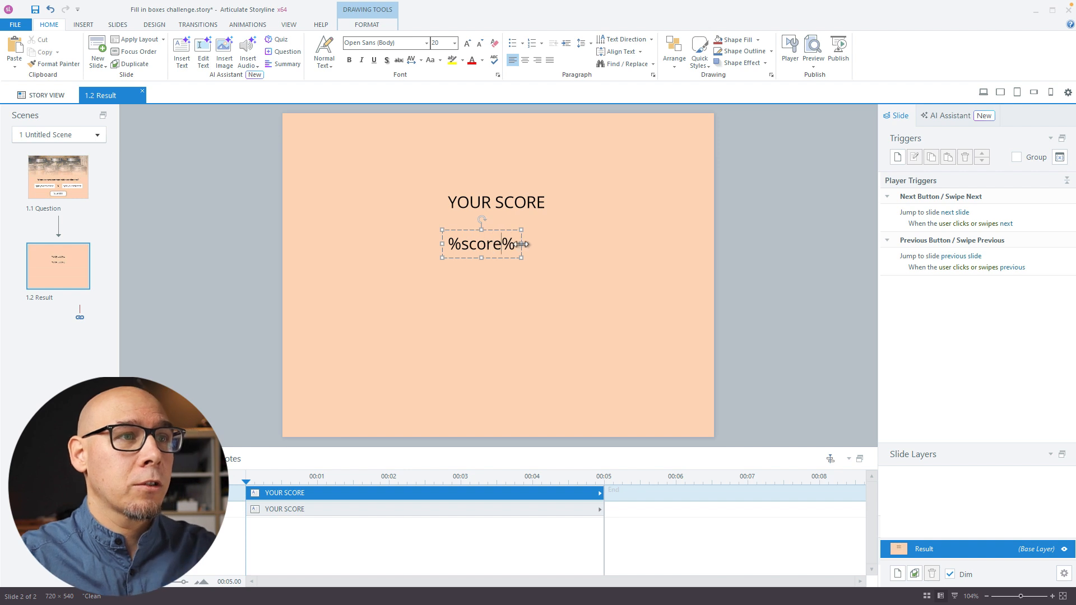
pyautogui.press('Escape')
# Step: Widen the score reference text box to about 125 px and centre it horizontally on the slide
pyautogui.click(381, 24)
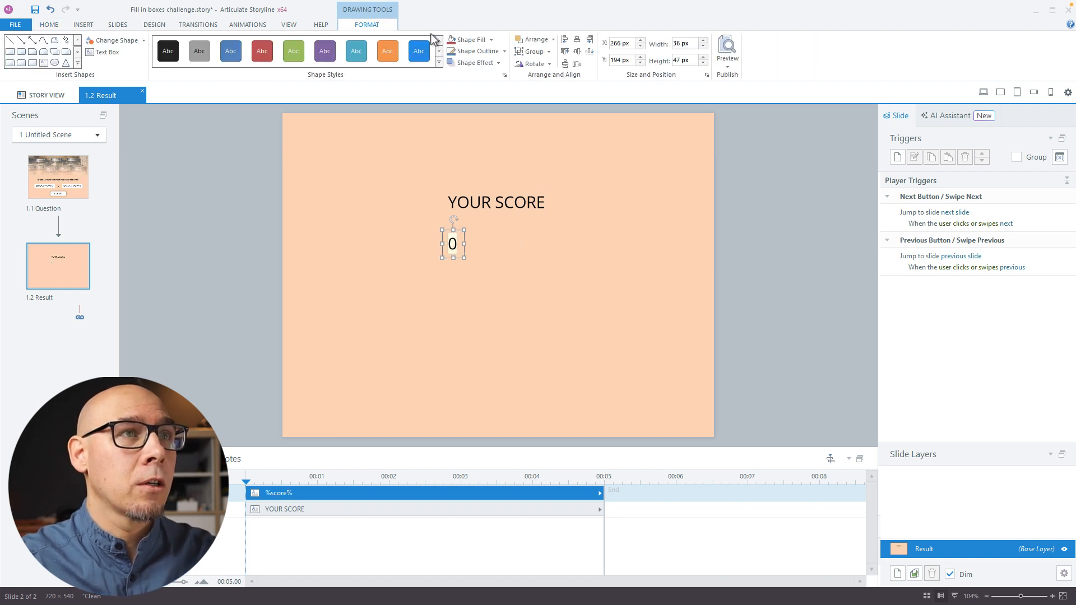
pyautogui.click(576, 40)
pyautogui.moveTo(511, 246); pyautogui.dragTo(563, 244)
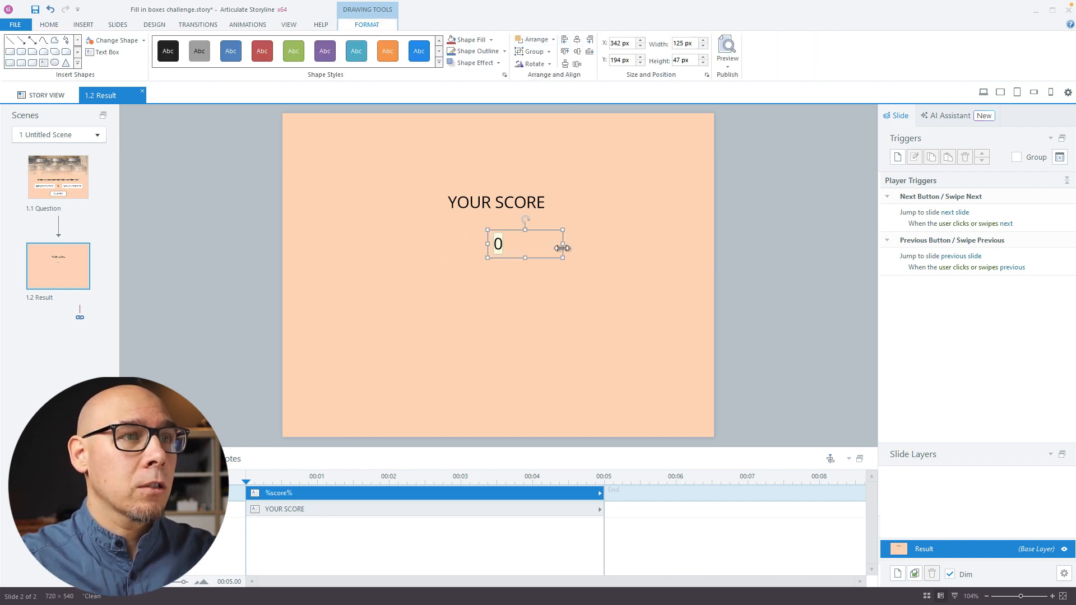
pyautogui.click(577, 39)
# Step: Centre-align the score reference text and make it bold
pyautogui.click(49, 25)
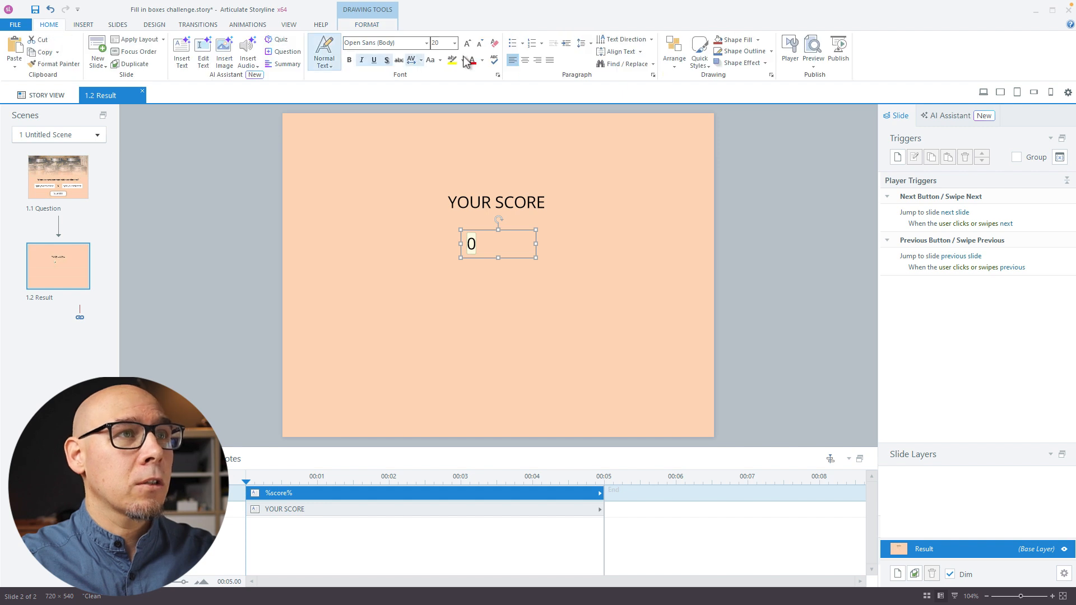
pyautogui.click(525, 60)
pyautogui.click(350, 60)
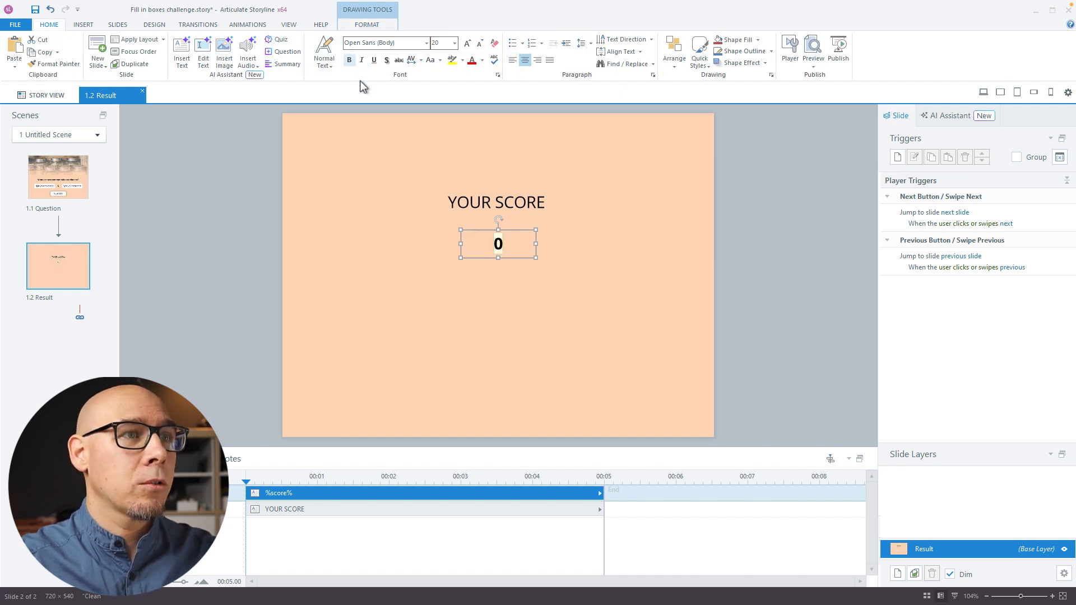
pyautogui.click(210, 247)
# Step: On the Question slide's Score 2 layer, create a trigger that jumps to the next slide when this layer's timeline starts
pyautogui.click(85, 190)
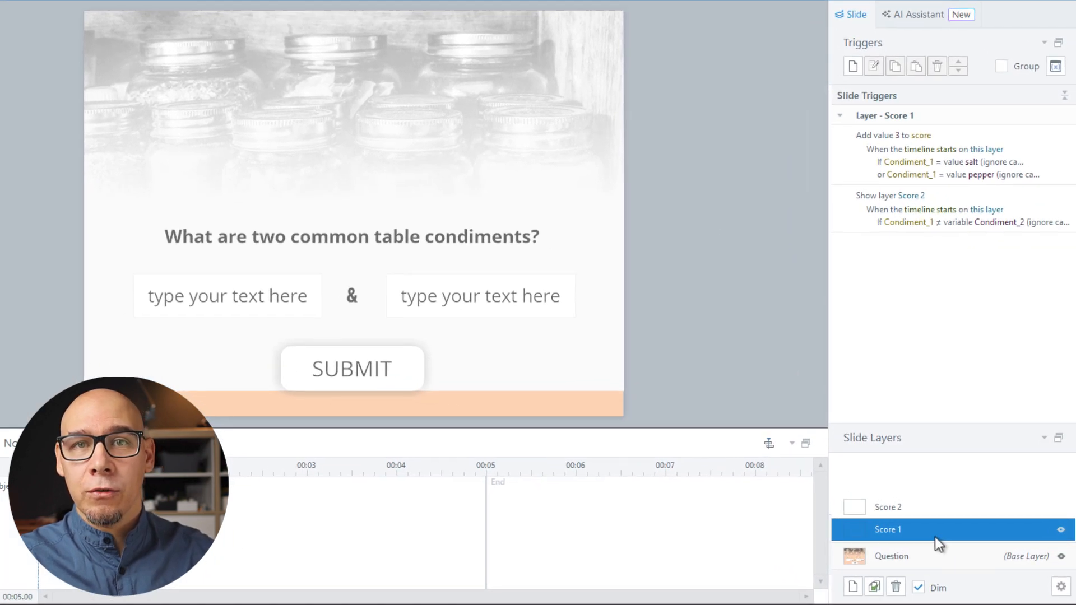
pyautogui.click(930, 513)
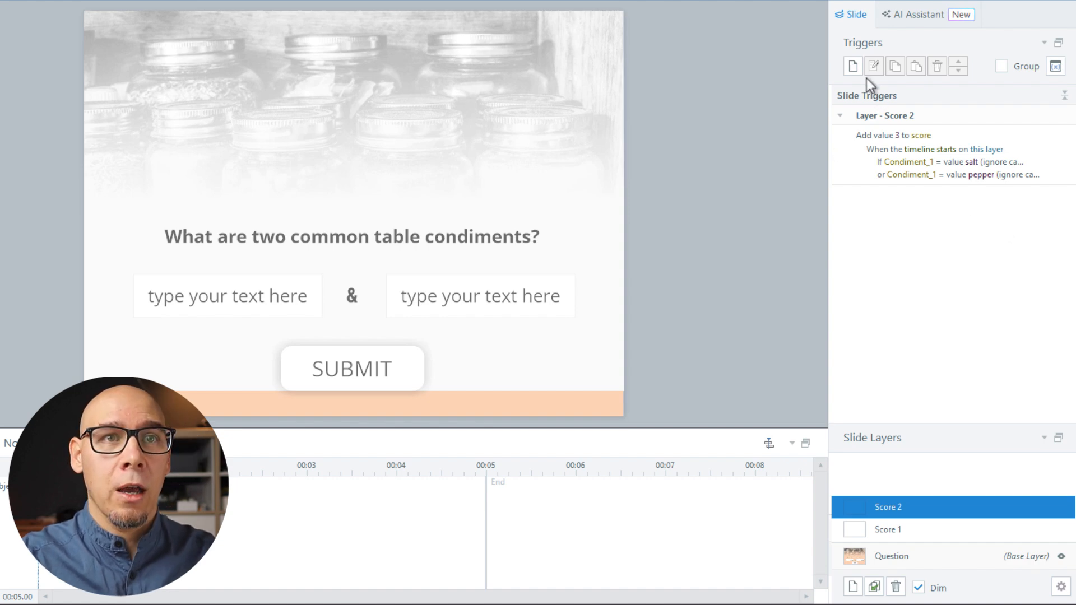
pyautogui.click(854, 67)
pyautogui.write('jump')
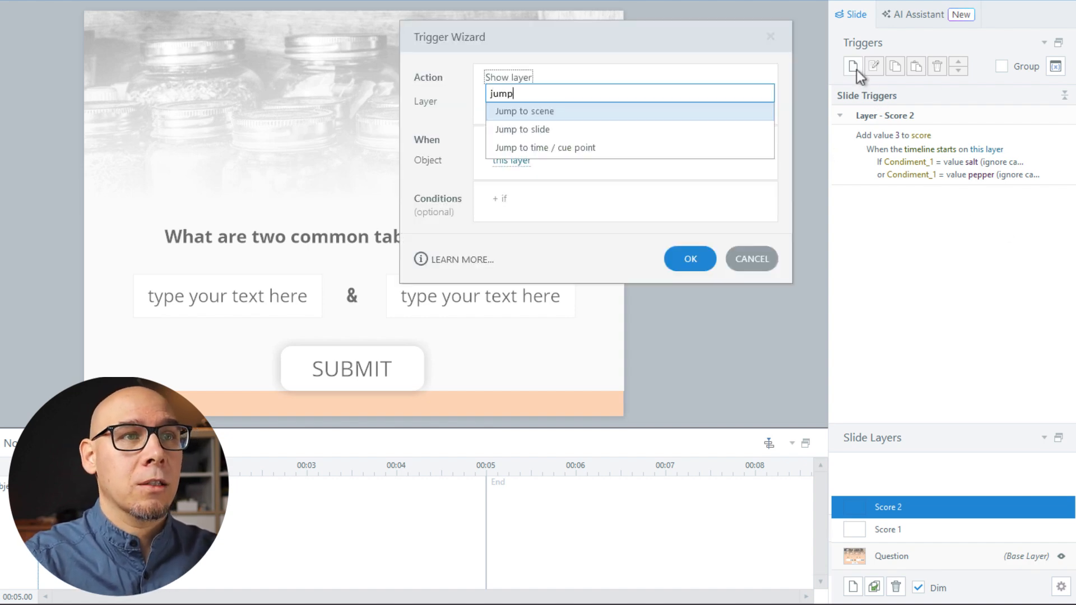
pyautogui.press('Down')
pyautogui.press('Return')
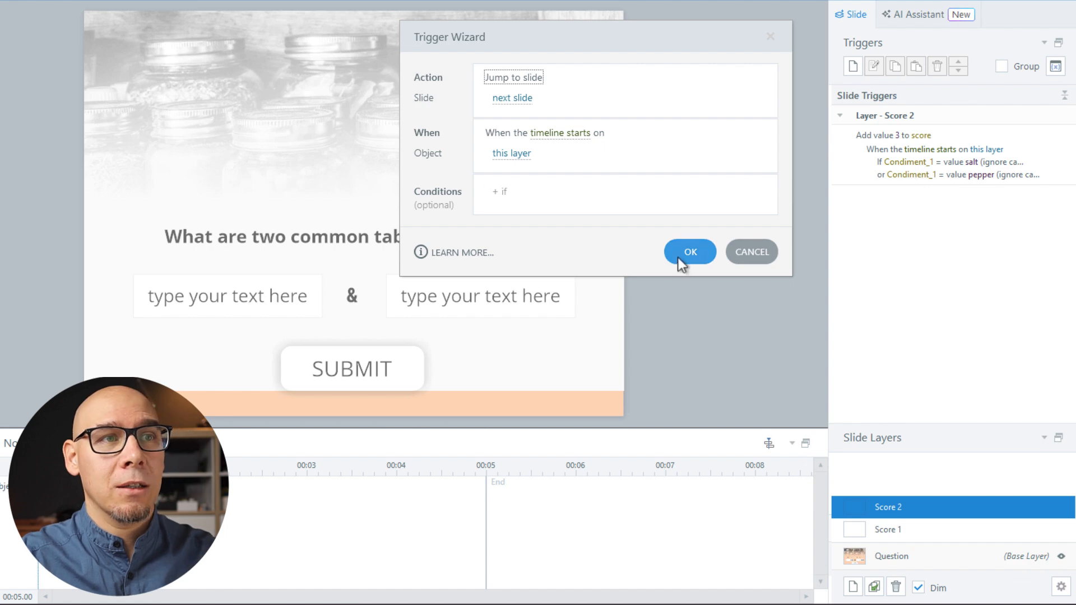
pyautogui.click(702, 250)
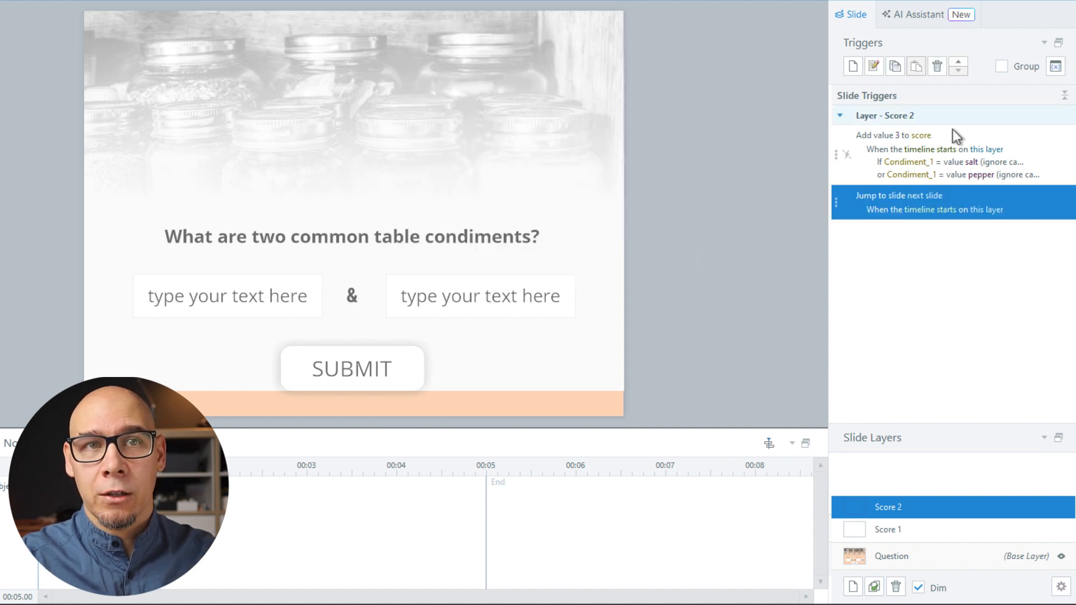
pyautogui.click(988, 158)
pyautogui.click(1032, 203)
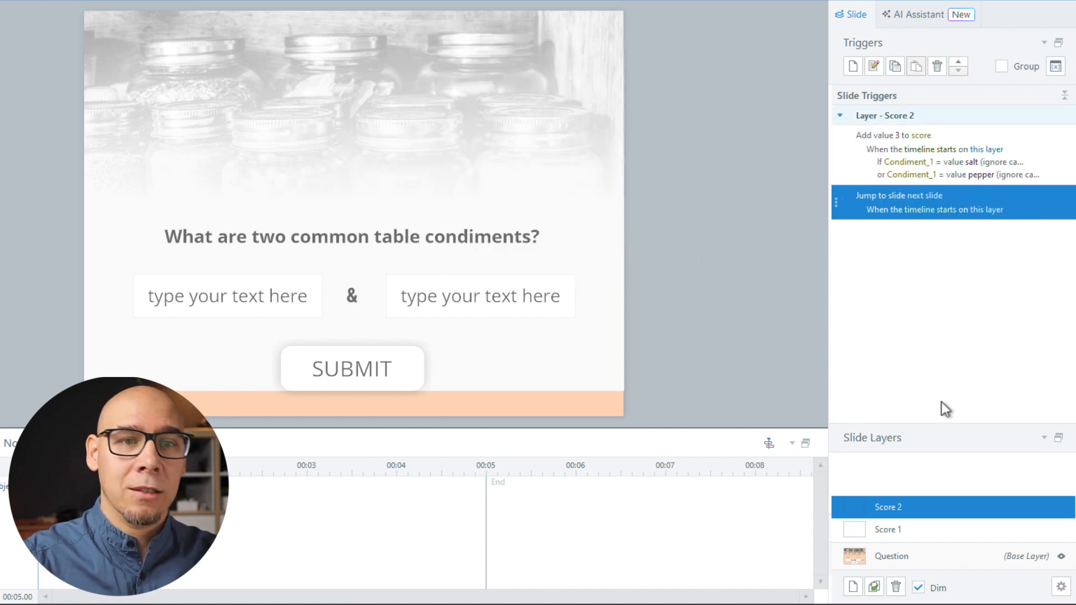
# Step: On the Score 1 layer, add an Else action to the Show layer Score 2 trigger that jumps to the next slide
pyautogui.click(899, 529)
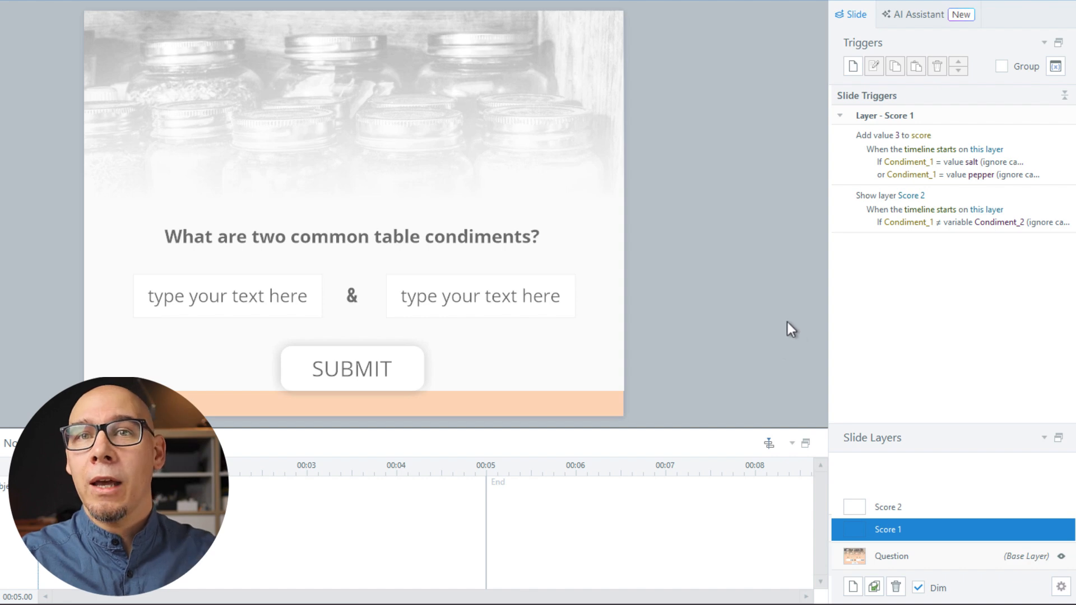
pyautogui.doubleClick(1040, 197)
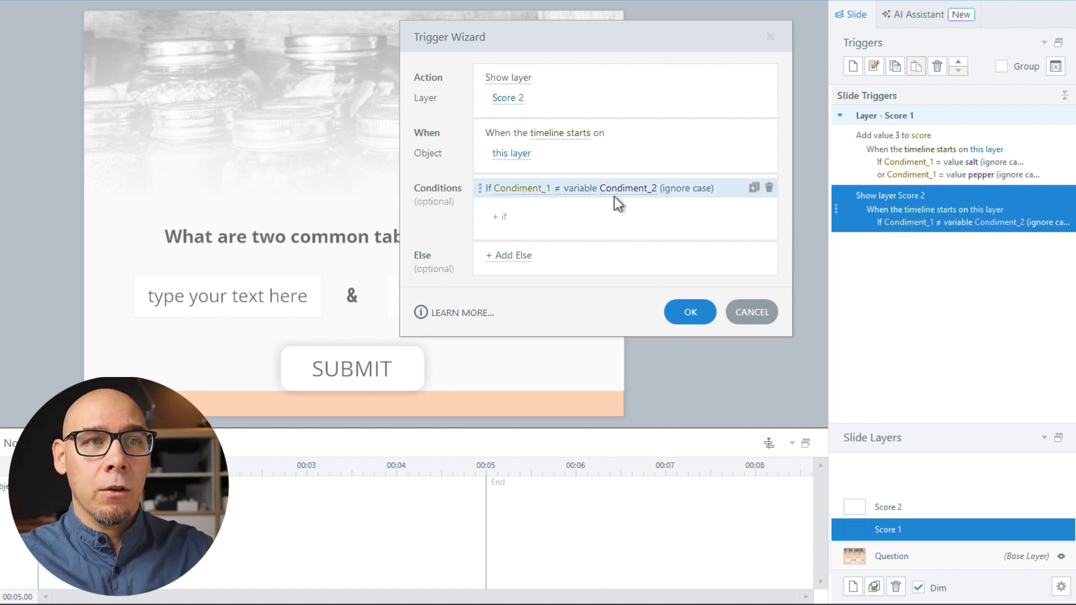
pyautogui.click(512, 259)
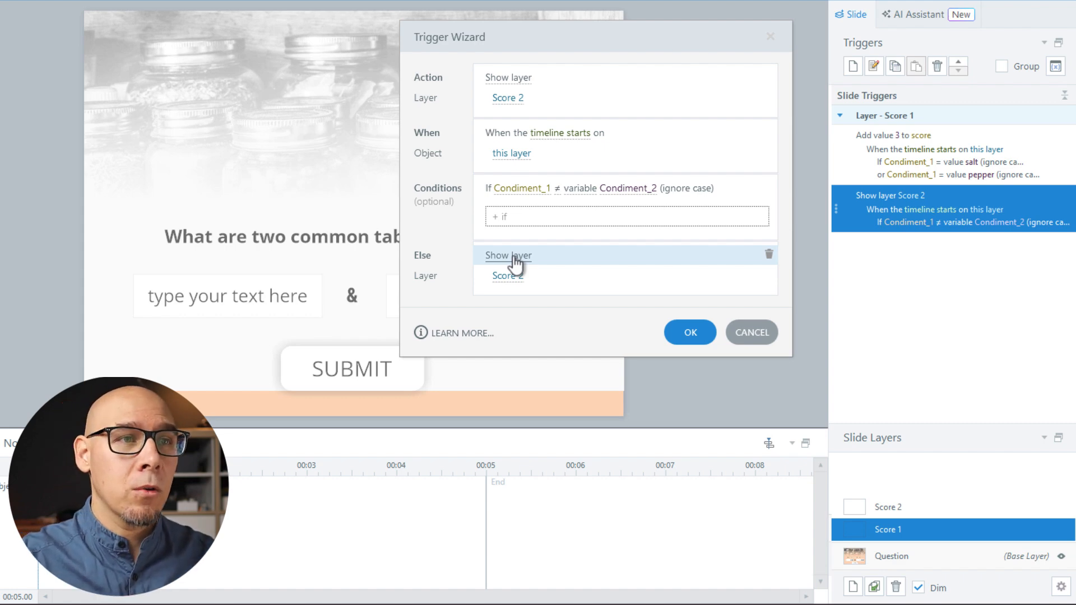
pyautogui.click(513, 257)
pyautogui.write('jump')
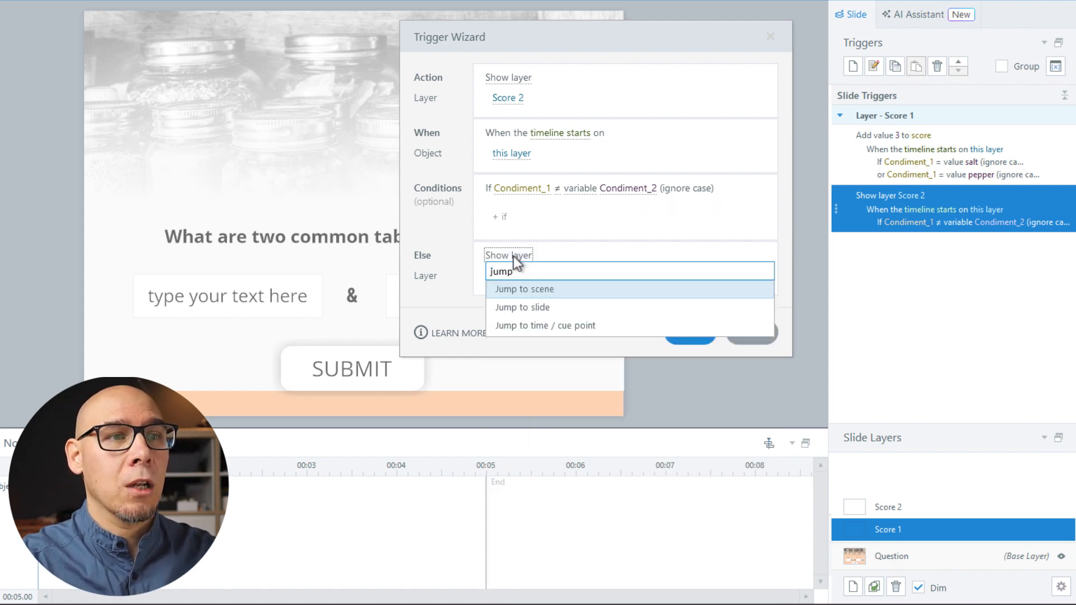
pyautogui.press('Down')
pyautogui.press('Return')
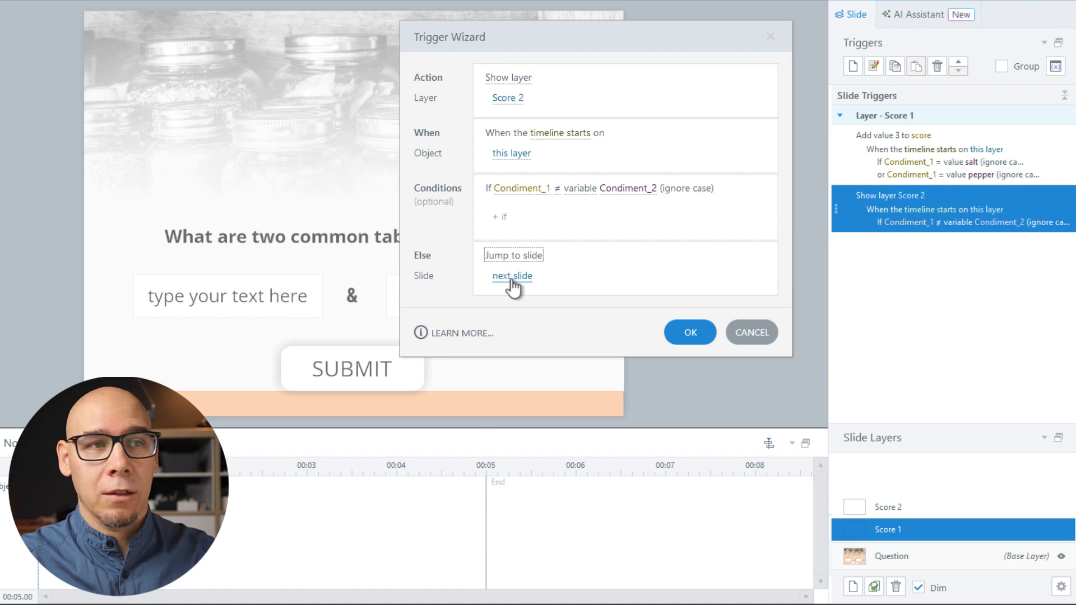
pyautogui.click(691, 331)
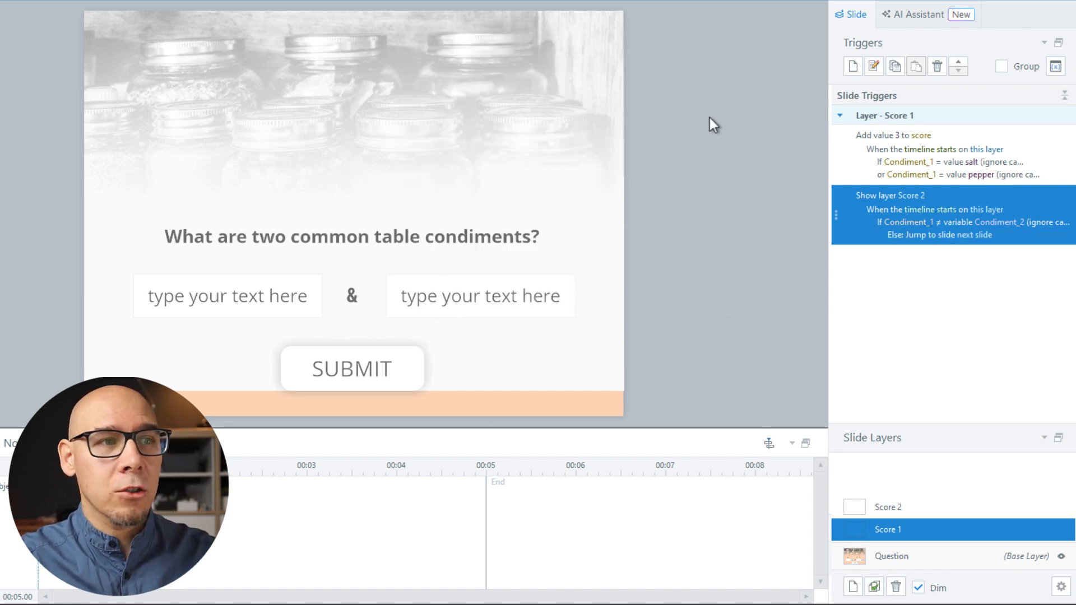
# Step: On the Score 2 layer, change both conditions of the add-3-to-score trigger to check Condiment_2 for salt or pepper
pyautogui.click(943, 557)
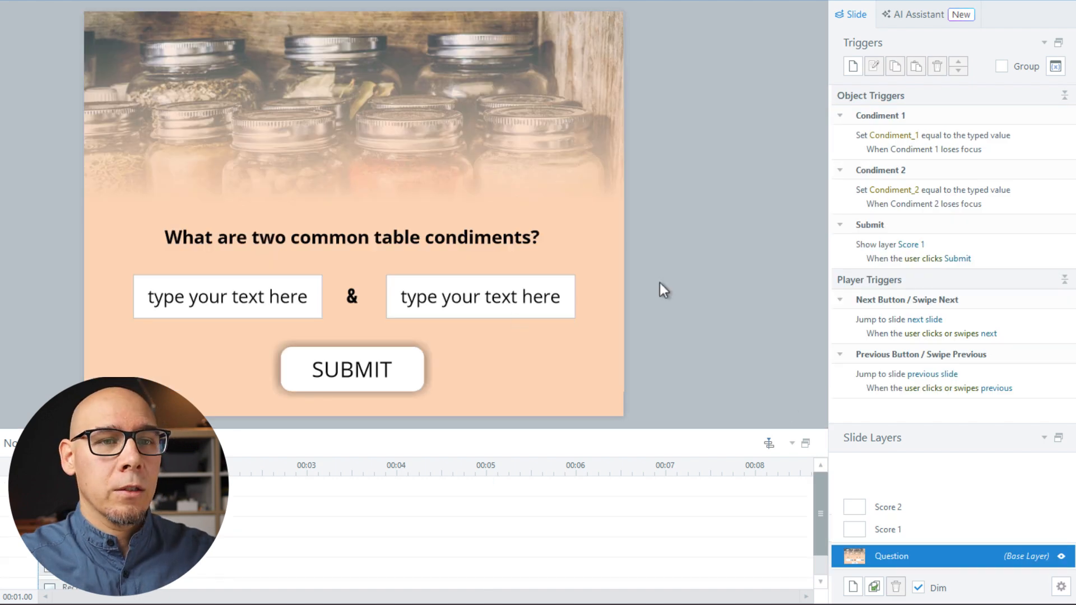
pyautogui.click(897, 511)
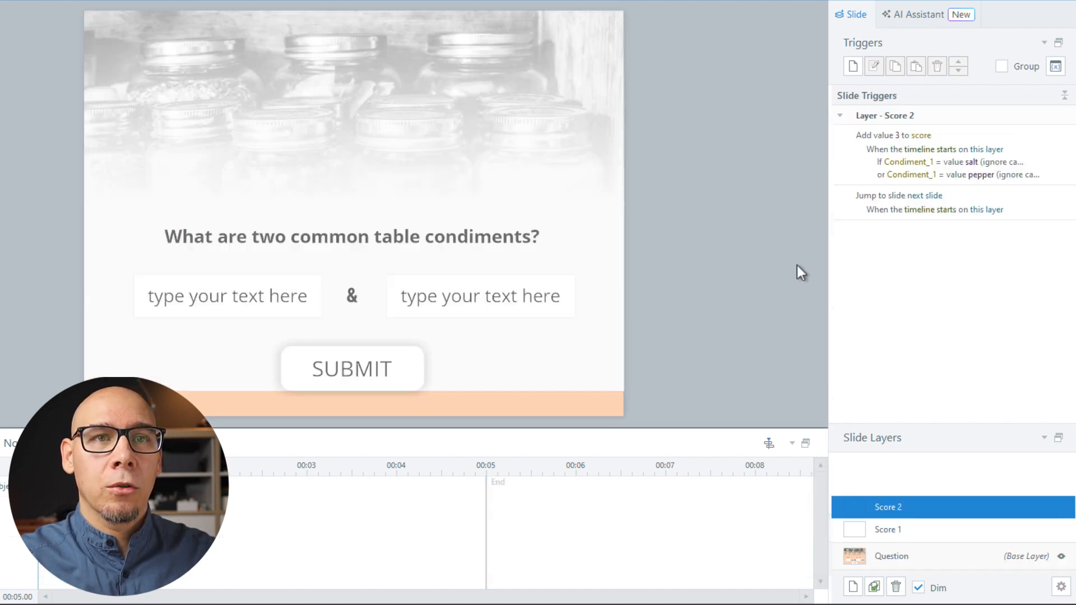
pyautogui.click(1056, 143)
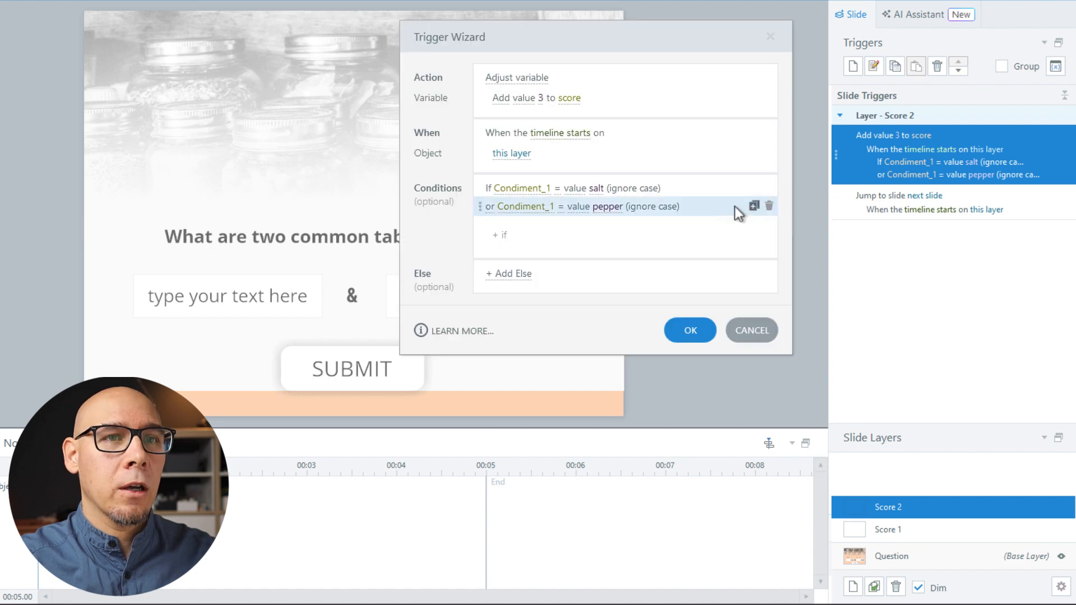
pyautogui.click(516, 189)
pyautogui.click(559, 321)
pyautogui.click(529, 207)
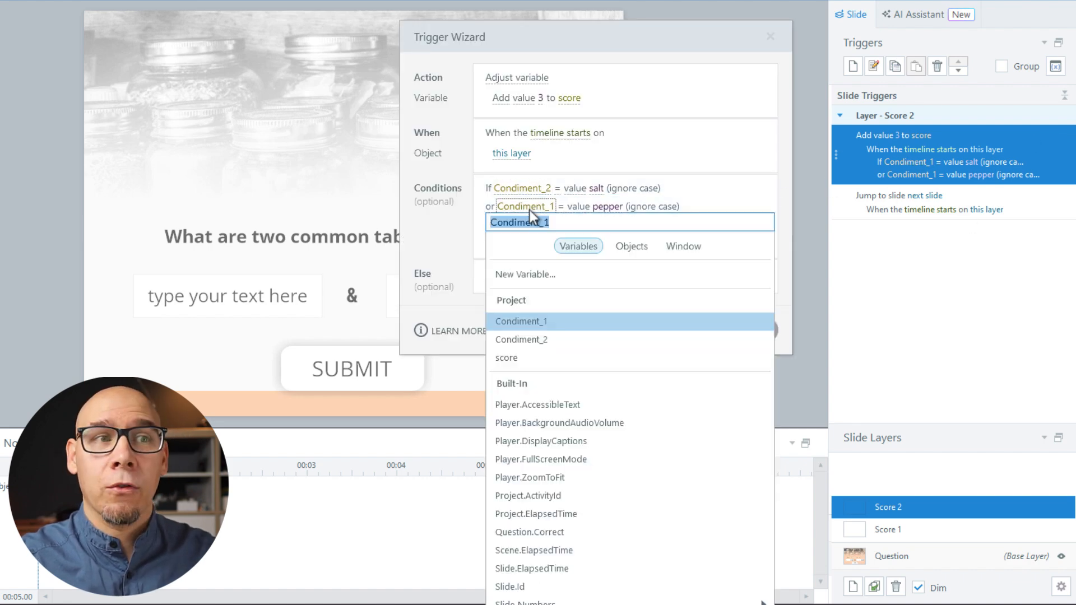
pyautogui.click(549, 336)
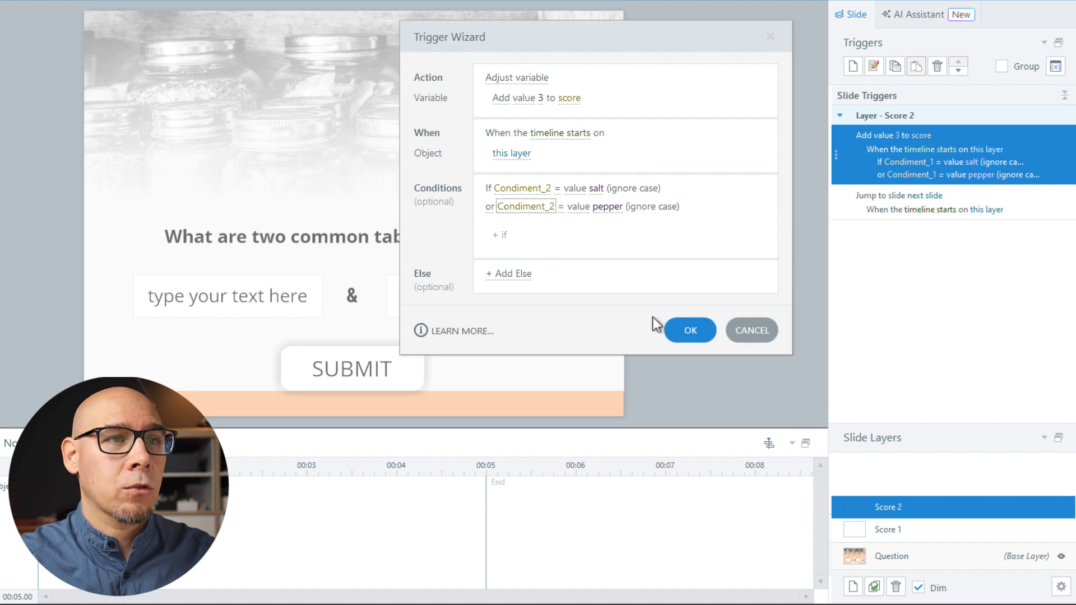
pyautogui.click(689, 333)
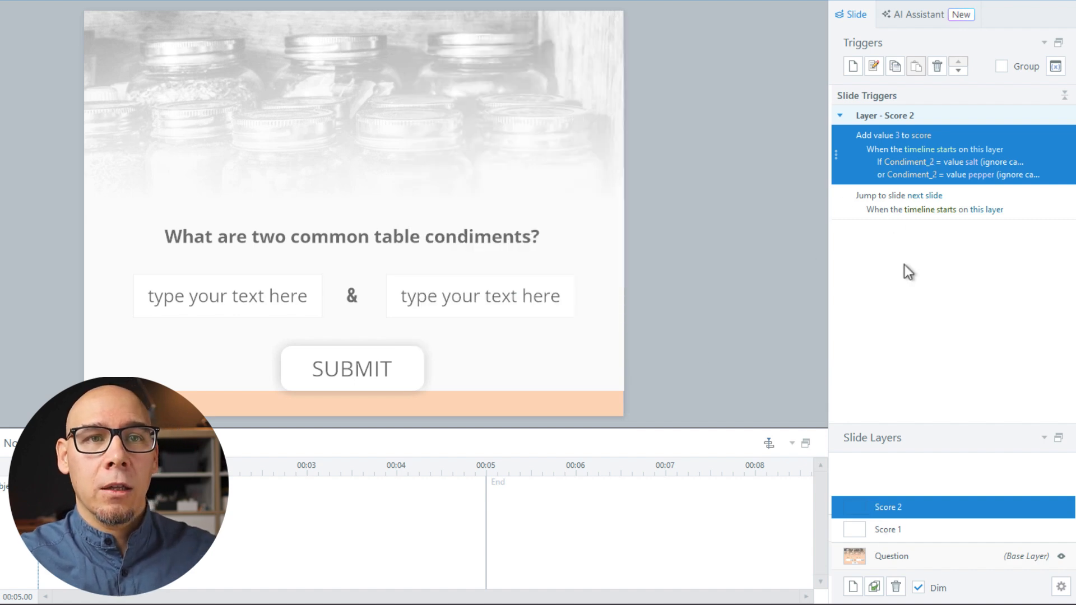
# Step: Preview the project from the Question base layer and submit the answers salt and pepper
pyautogui.click(882, 549)
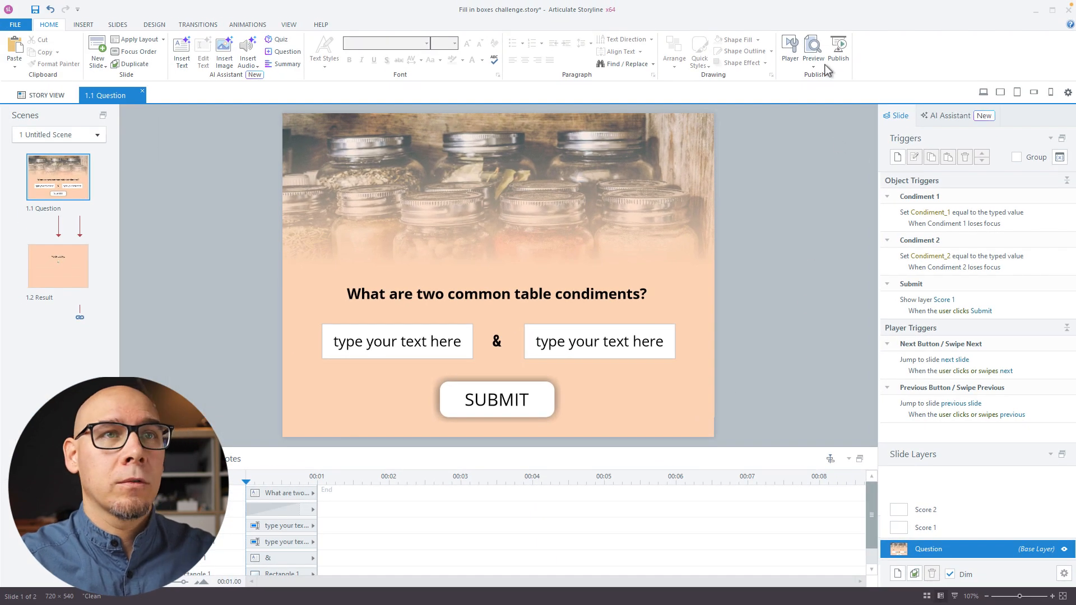
pyautogui.click(818, 45)
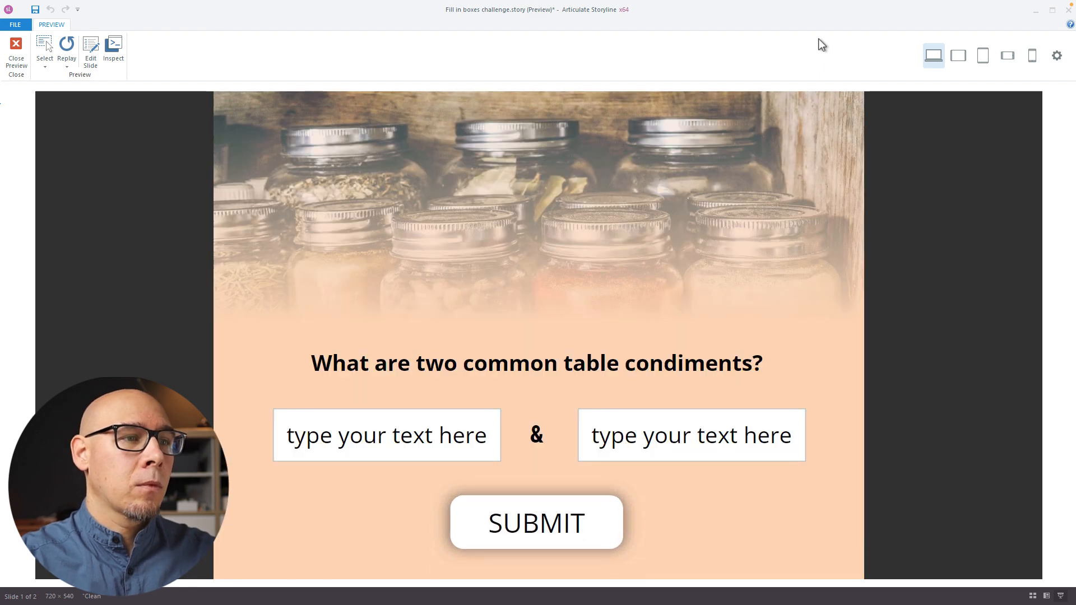
pyautogui.click(406, 424)
pyautogui.write('salt')
pyautogui.press('Tab')
pyautogui.write('pepper')
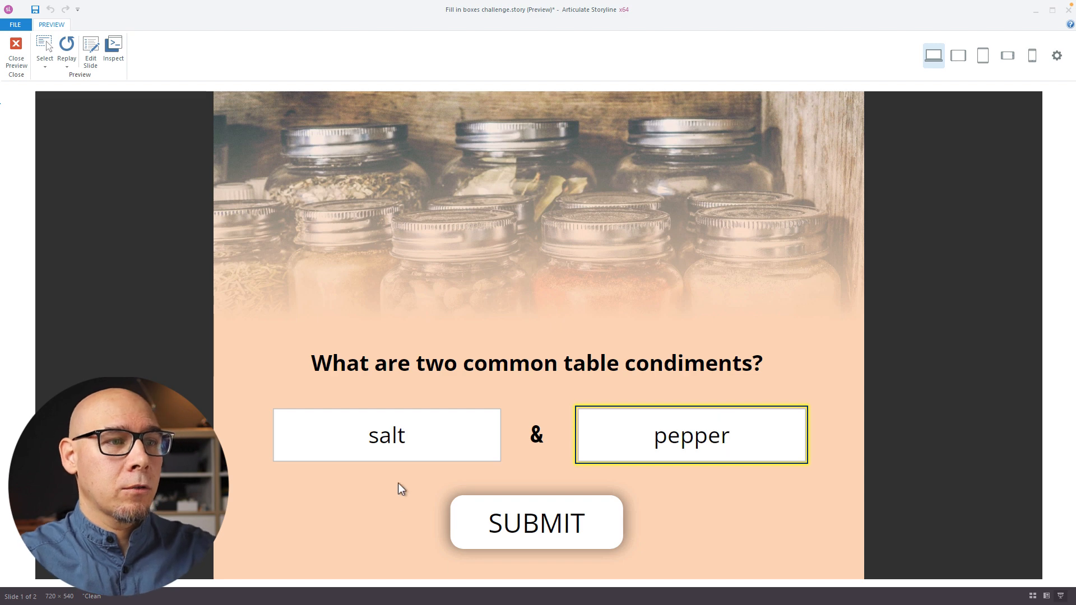
pyautogui.click(512, 547)
# Step: Replay the entire project and submit salt with paprika to test a partly correct answer
pyautogui.click(70, 66)
pyautogui.click(86, 104)
pyautogui.click(357, 430)
pyautogui.write('salt')
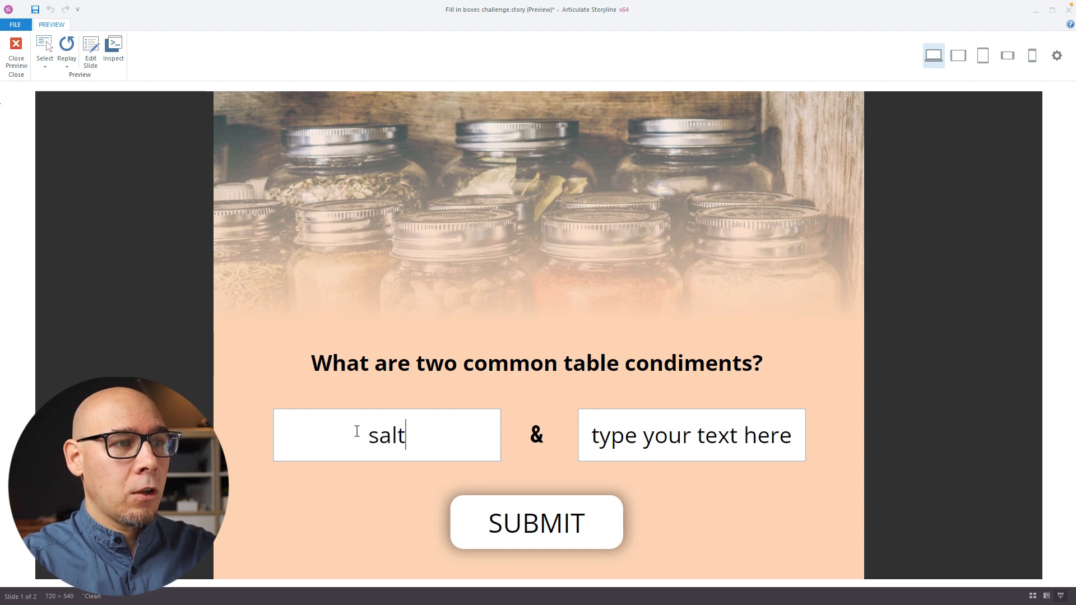
pyautogui.press('Tab')
pyautogui.write('paprika')
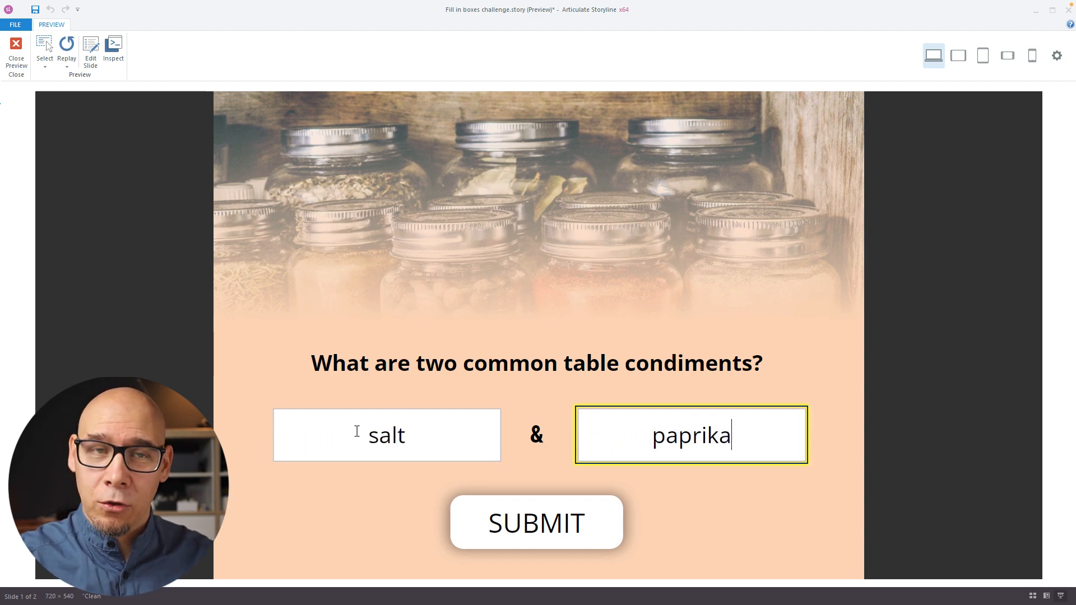
pyautogui.click(547, 543)
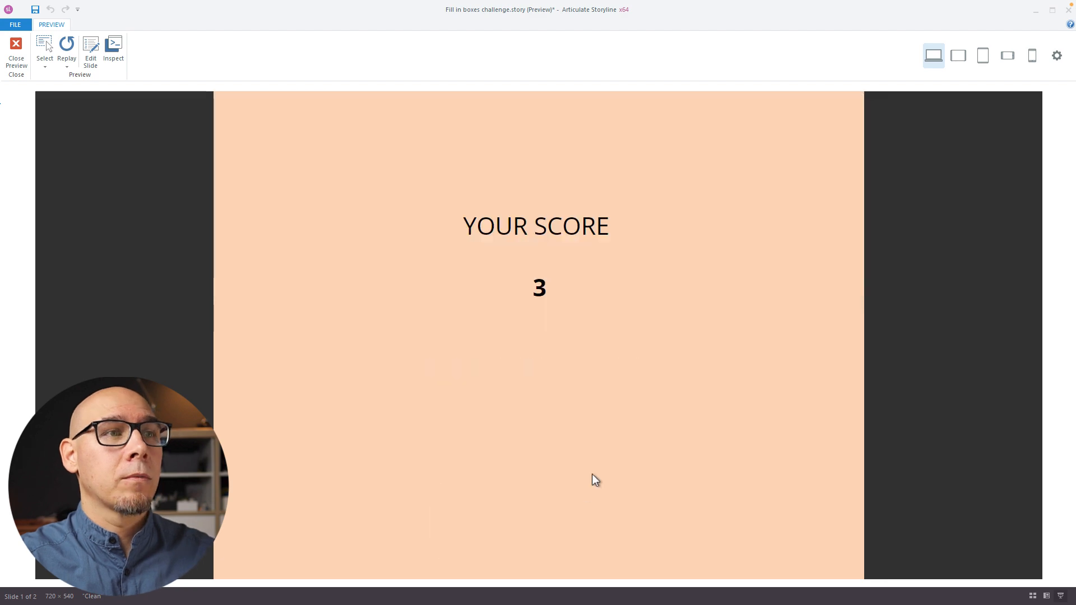
# Step: Replay the entire project and submit salt in both boxes to test a duplicate answer
pyautogui.click(67, 66)
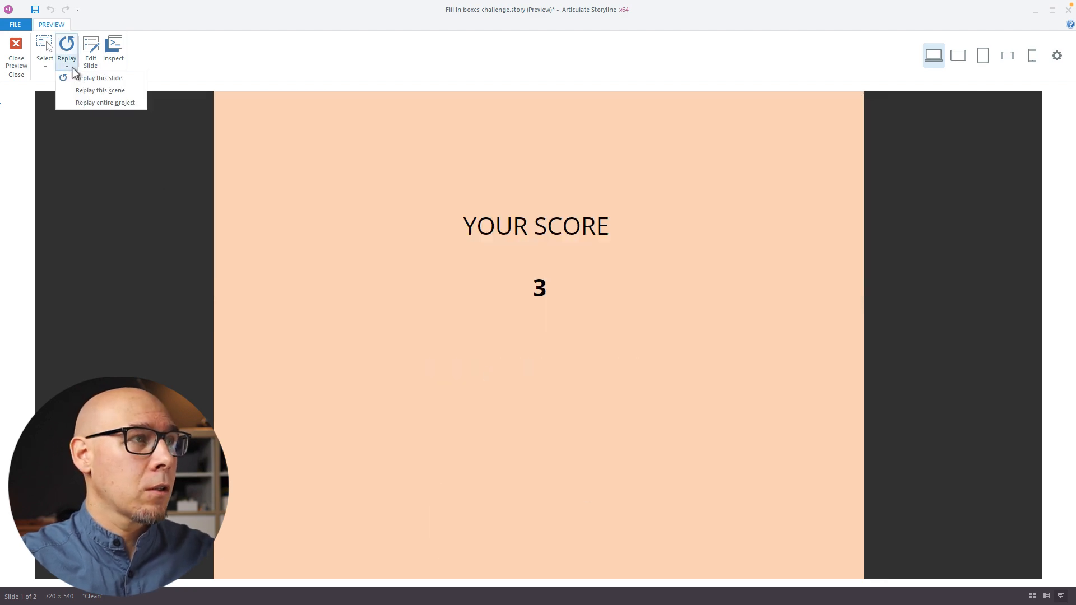
pyautogui.click(86, 100)
pyautogui.click(360, 425)
pyautogui.write('salt')
pyautogui.press('Tab')
pyautogui.write('salt')
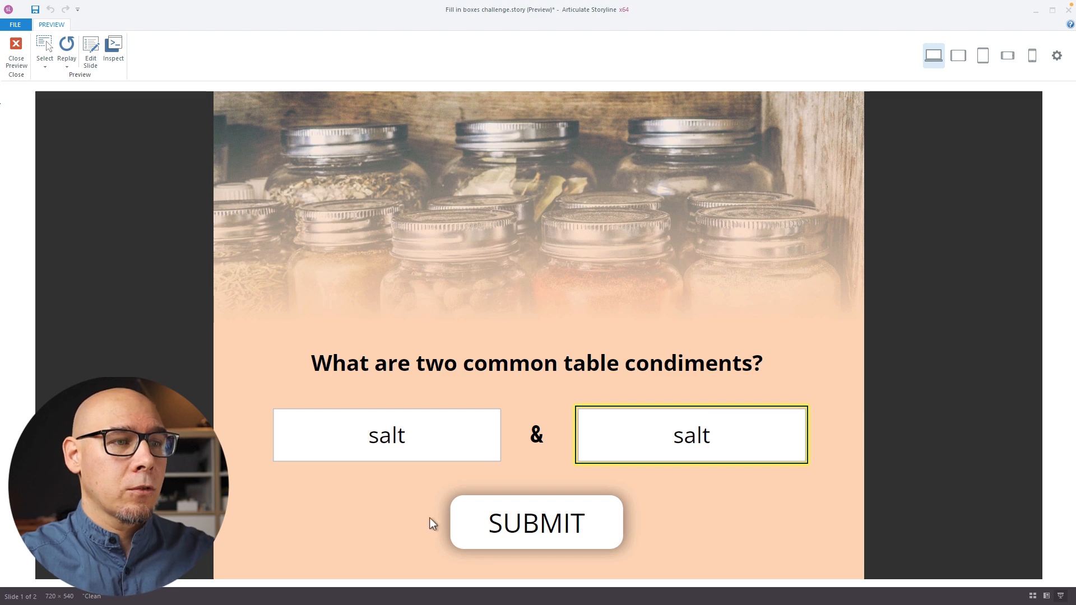
pyautogui.click(510, 529)
# Step: Replay the entire project and submit pepper and salt to test the reversed order
pyautogui.click(67, 66)
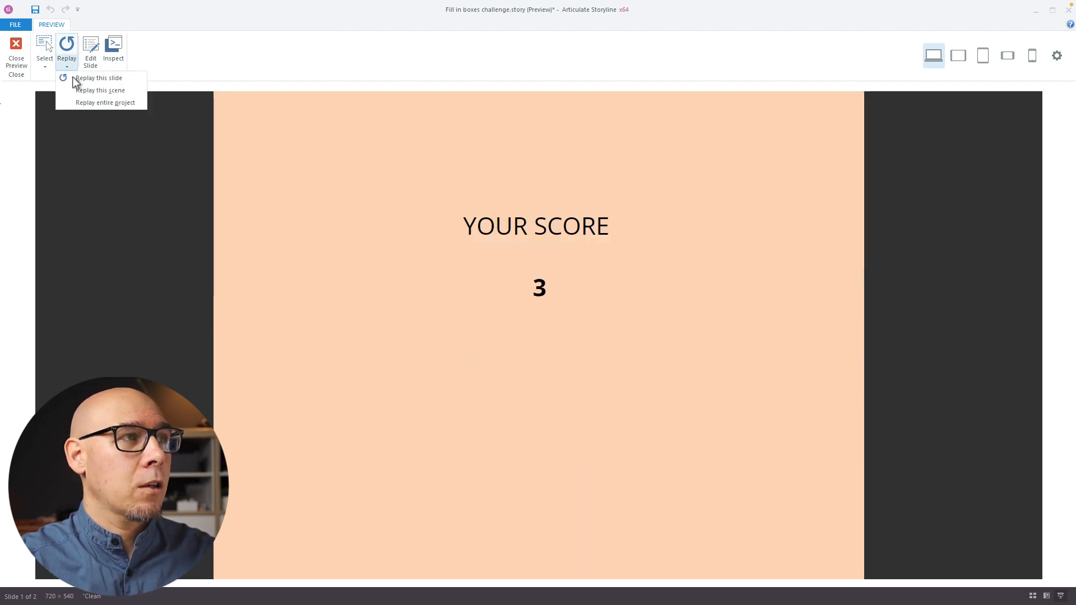
pyautogui.click(79, 101)
pyautogui.click(392, 440)
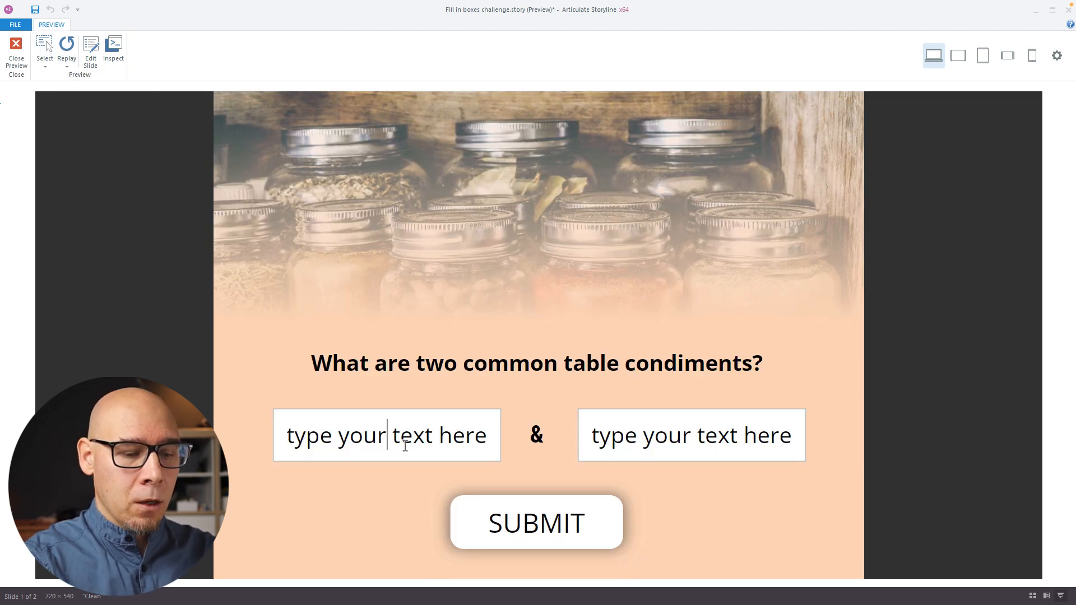
pyautogui.write('pepper')
pyautogui.press('Tab')
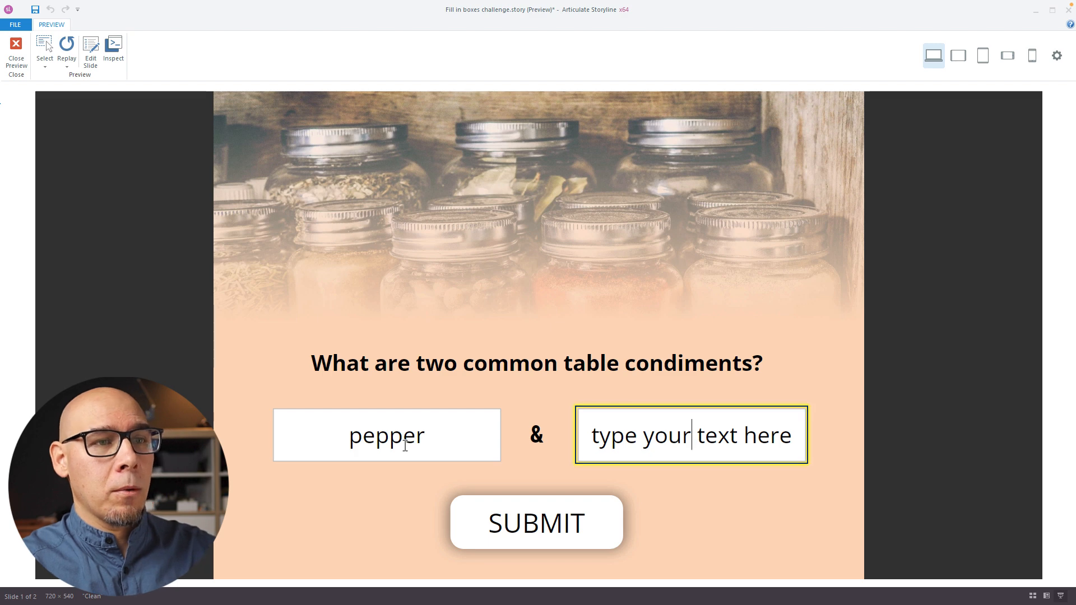
pyautogui.write('salt')
pyautogui.click(500, 522)
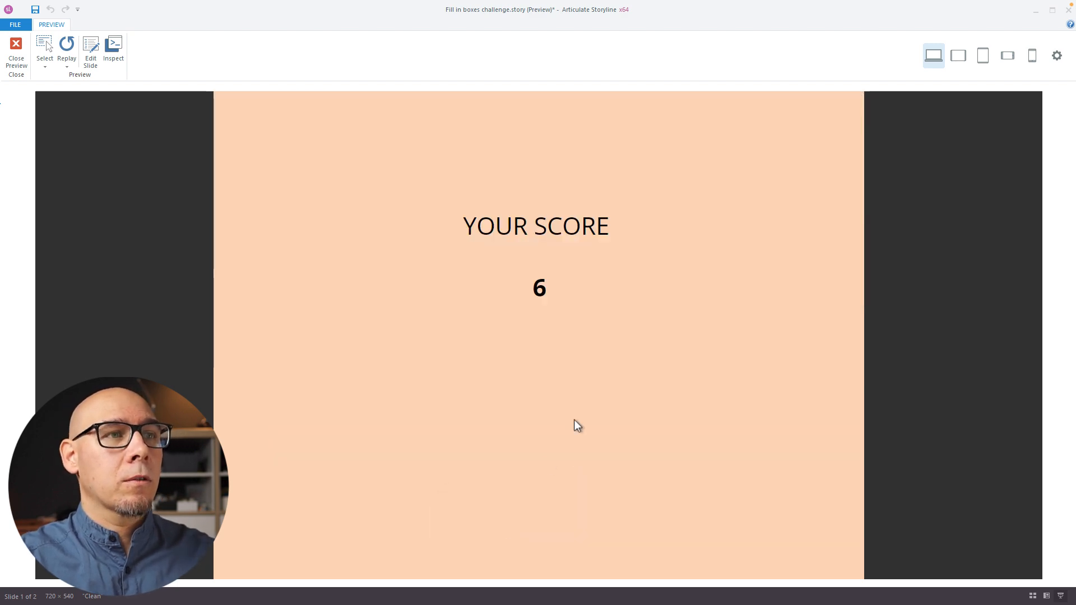
# Step: Replay the entire project, submit random letters in both boxes to test wrong answers, and close the preview
pyautogui.click(63, 66)
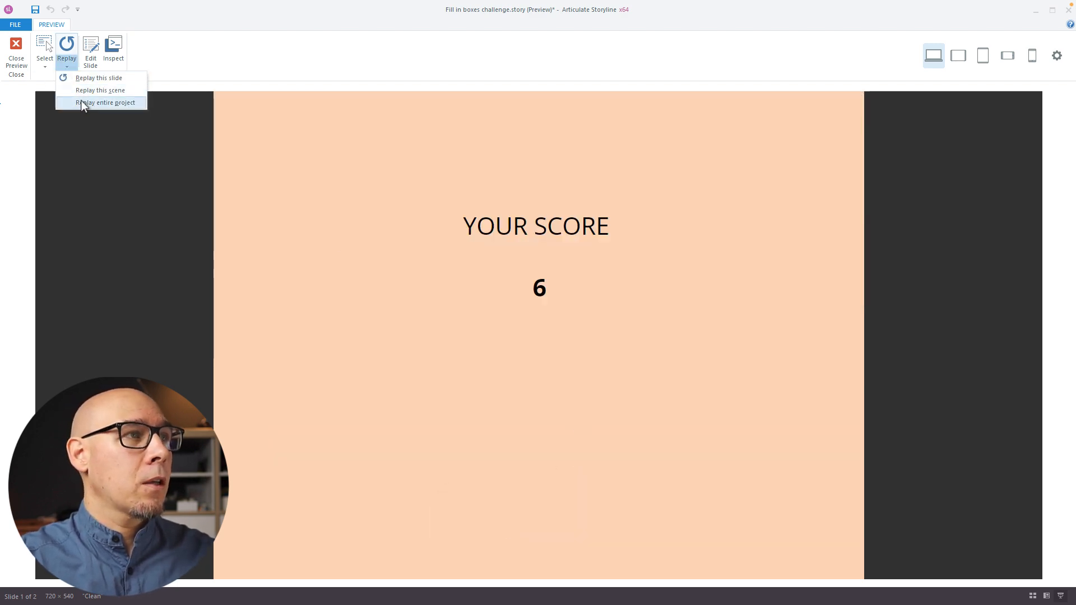
pyautogui.click(81, 100)
pyautogui.click(377, 432)
pyautogui.write('sdfgdsg')
pyautogui.click(648, 428)
pyautogui.write('sdfgdsfg')
pyautogui.click(557, 522)
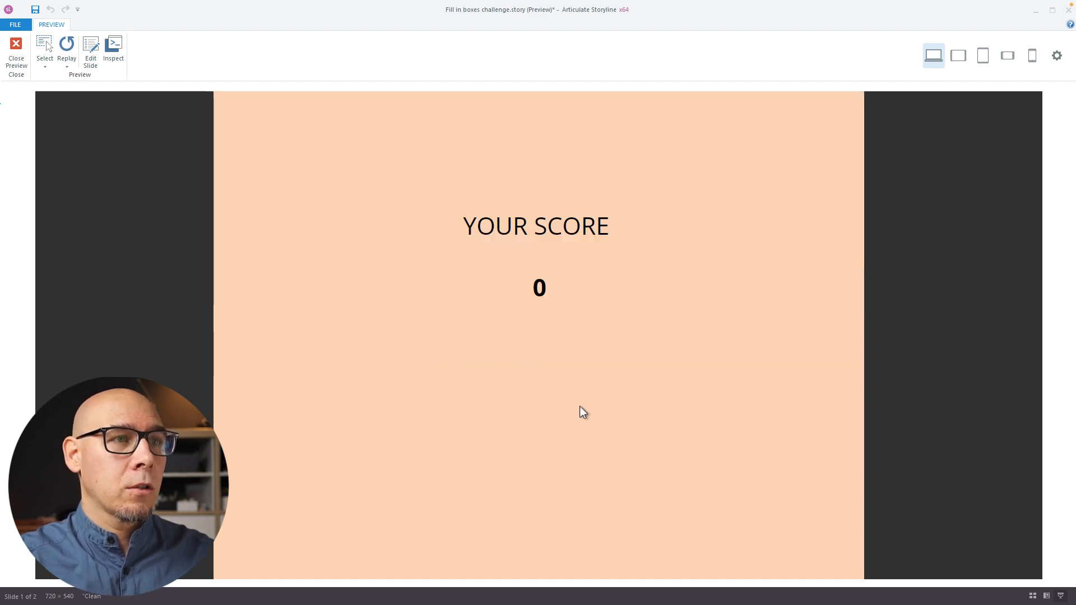
pyautogui.click(17, 50)
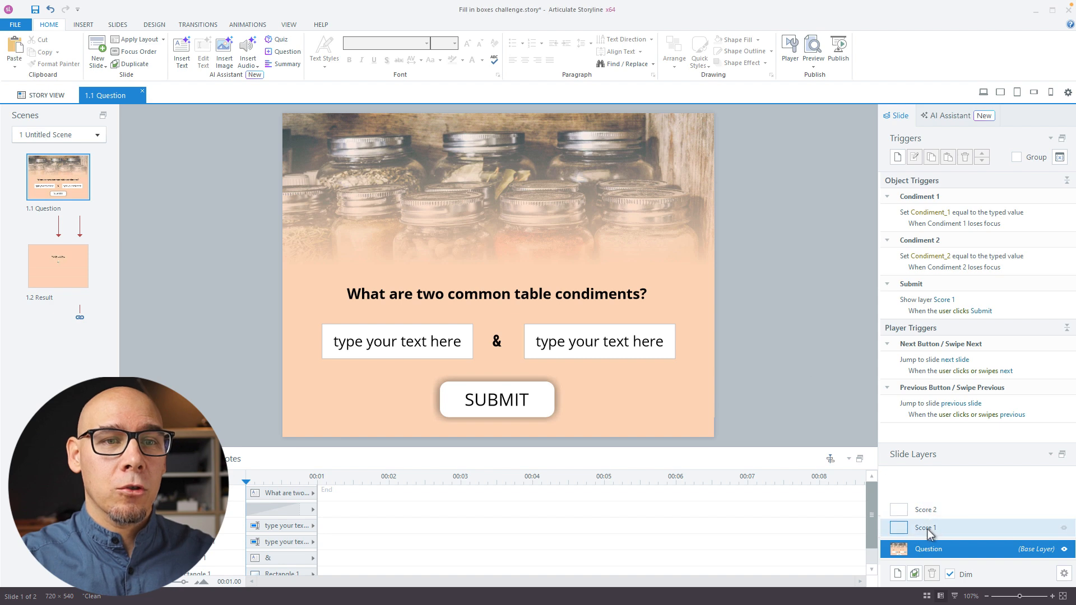
# Step: Review the scoring, layer and jump triggers on the Score 1 and Score 2 layers, and return to the Question base layer
pyautogui.click(927, 529)
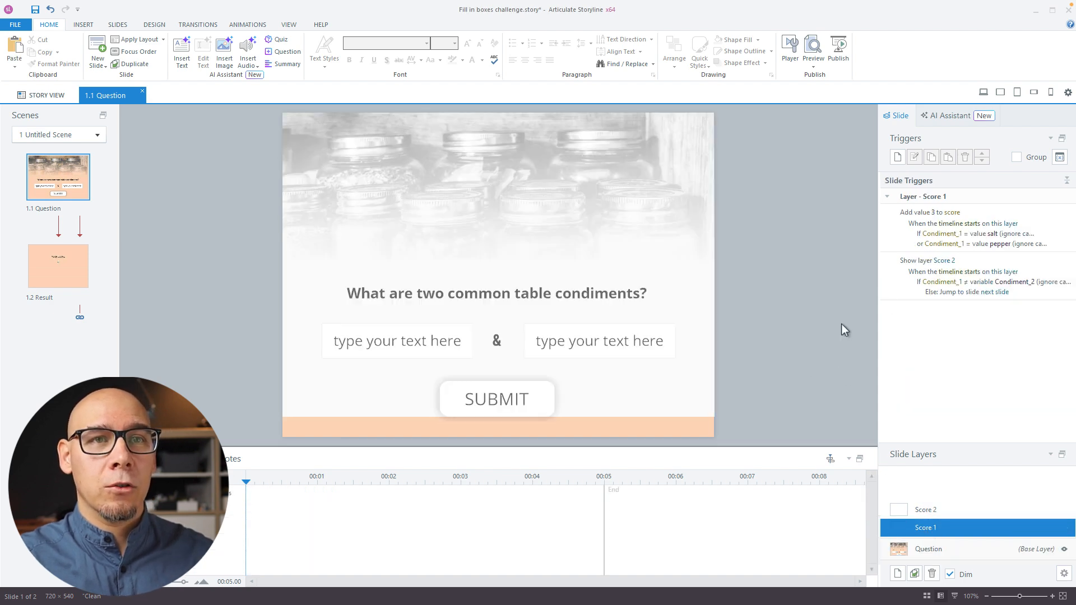
pyautogui.click(1043, 219)
pyautogui.click(1051, 273)
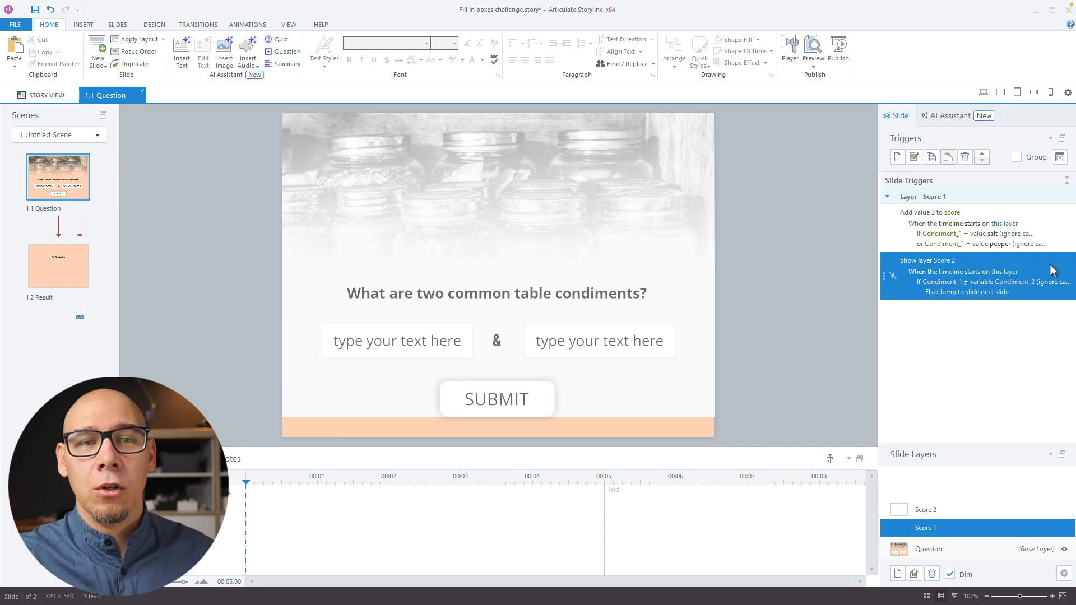
pyautogui.click(969, 511)
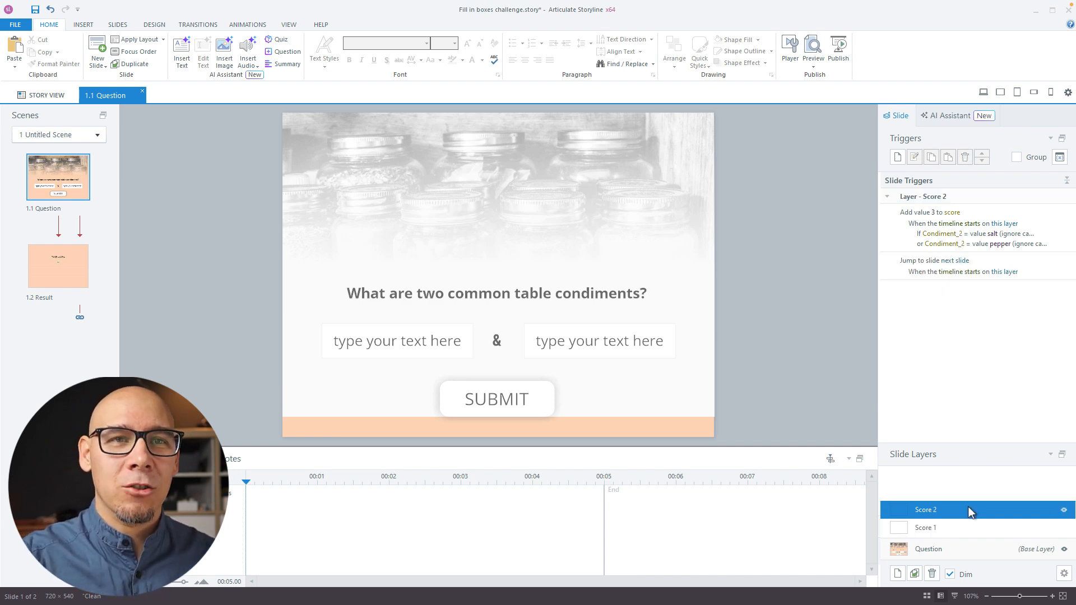
pyautogui.click(1056, 218)
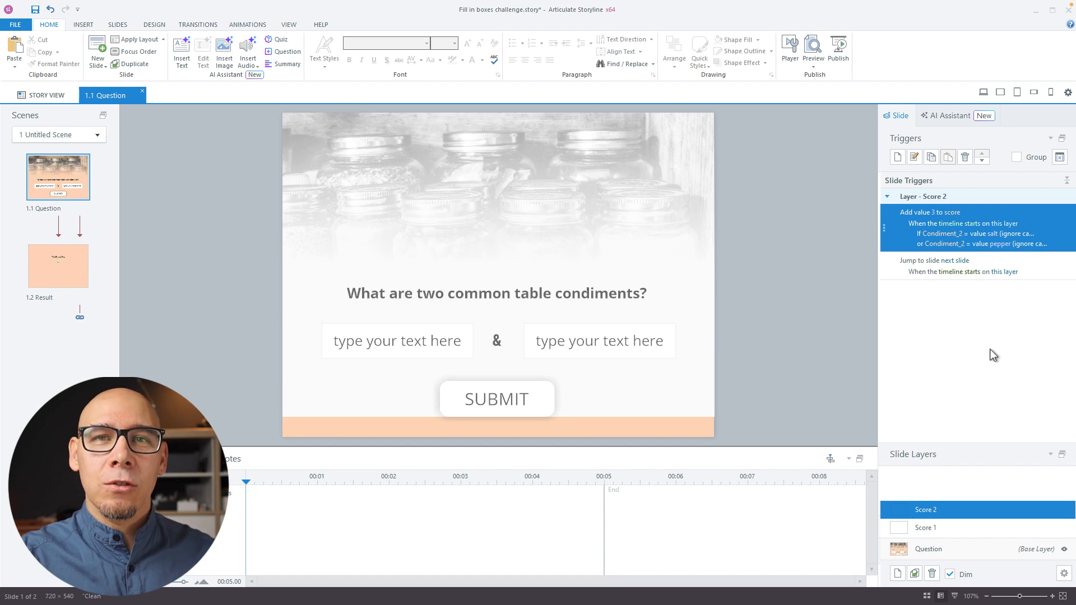
pyautogui.click(956, 529)
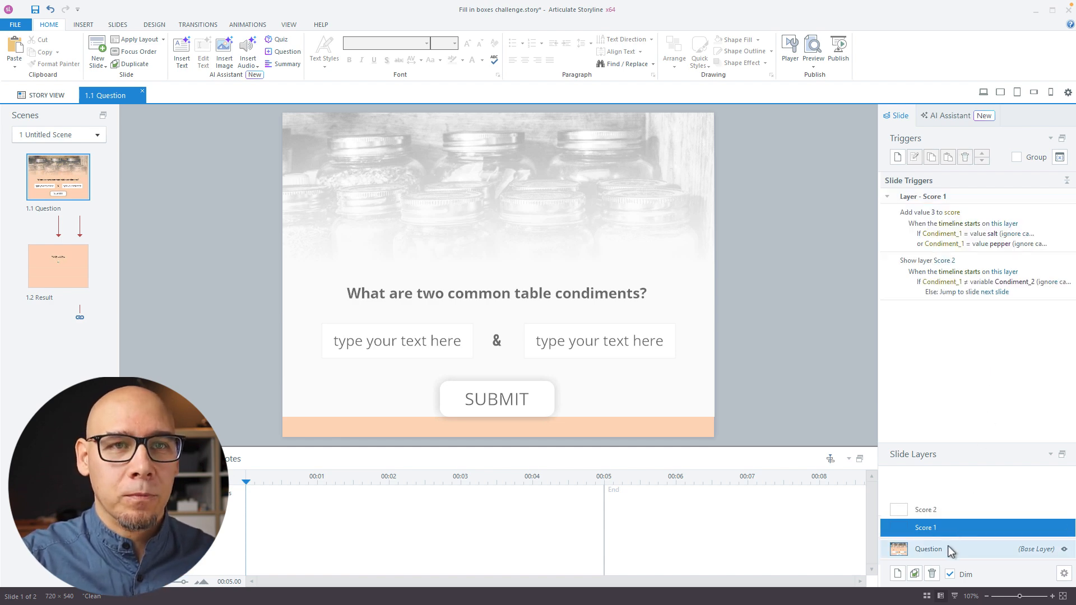
pyautogui.click(954, 549)
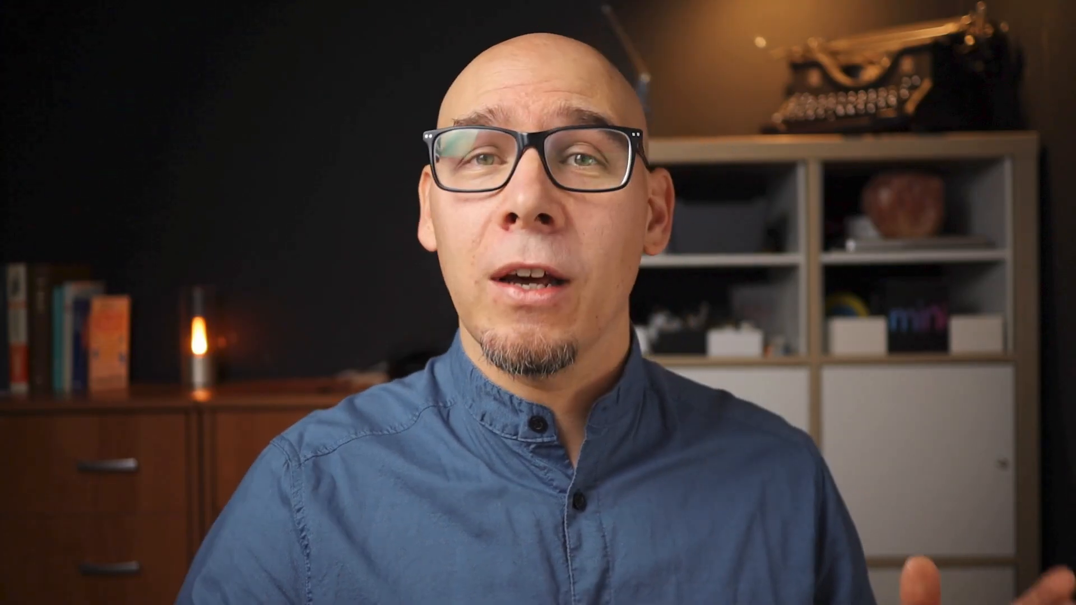